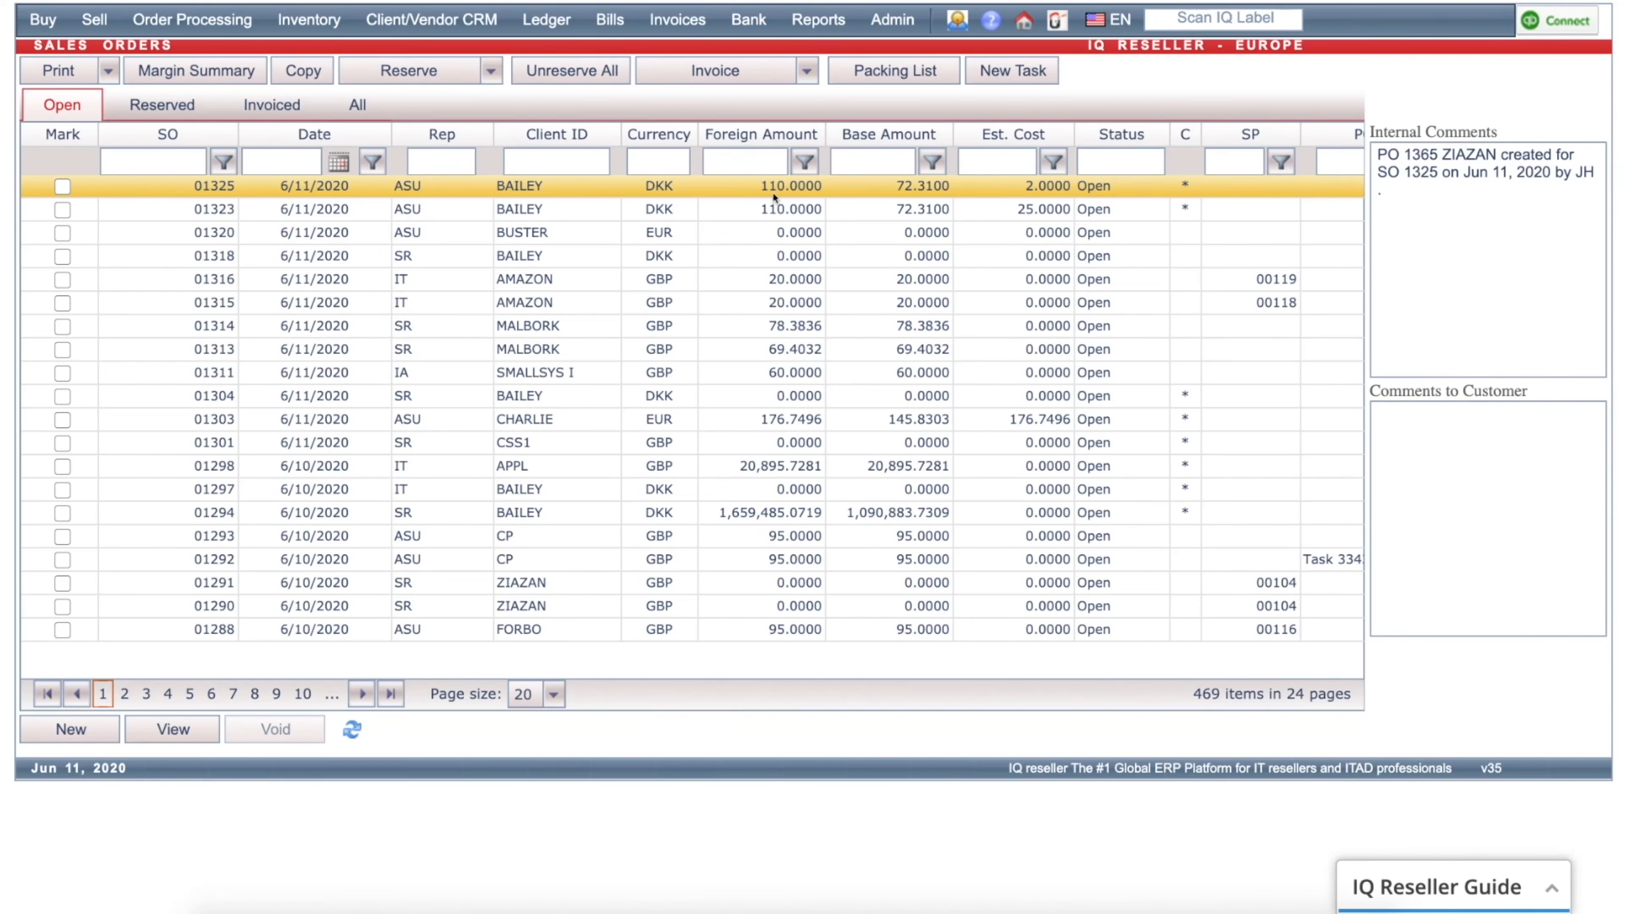
- In the BAILEY sales order with the 25.0000 estimated cost, set SO1 to 6/11/2020 and SO2 to "testing"
double_click(551, 211)
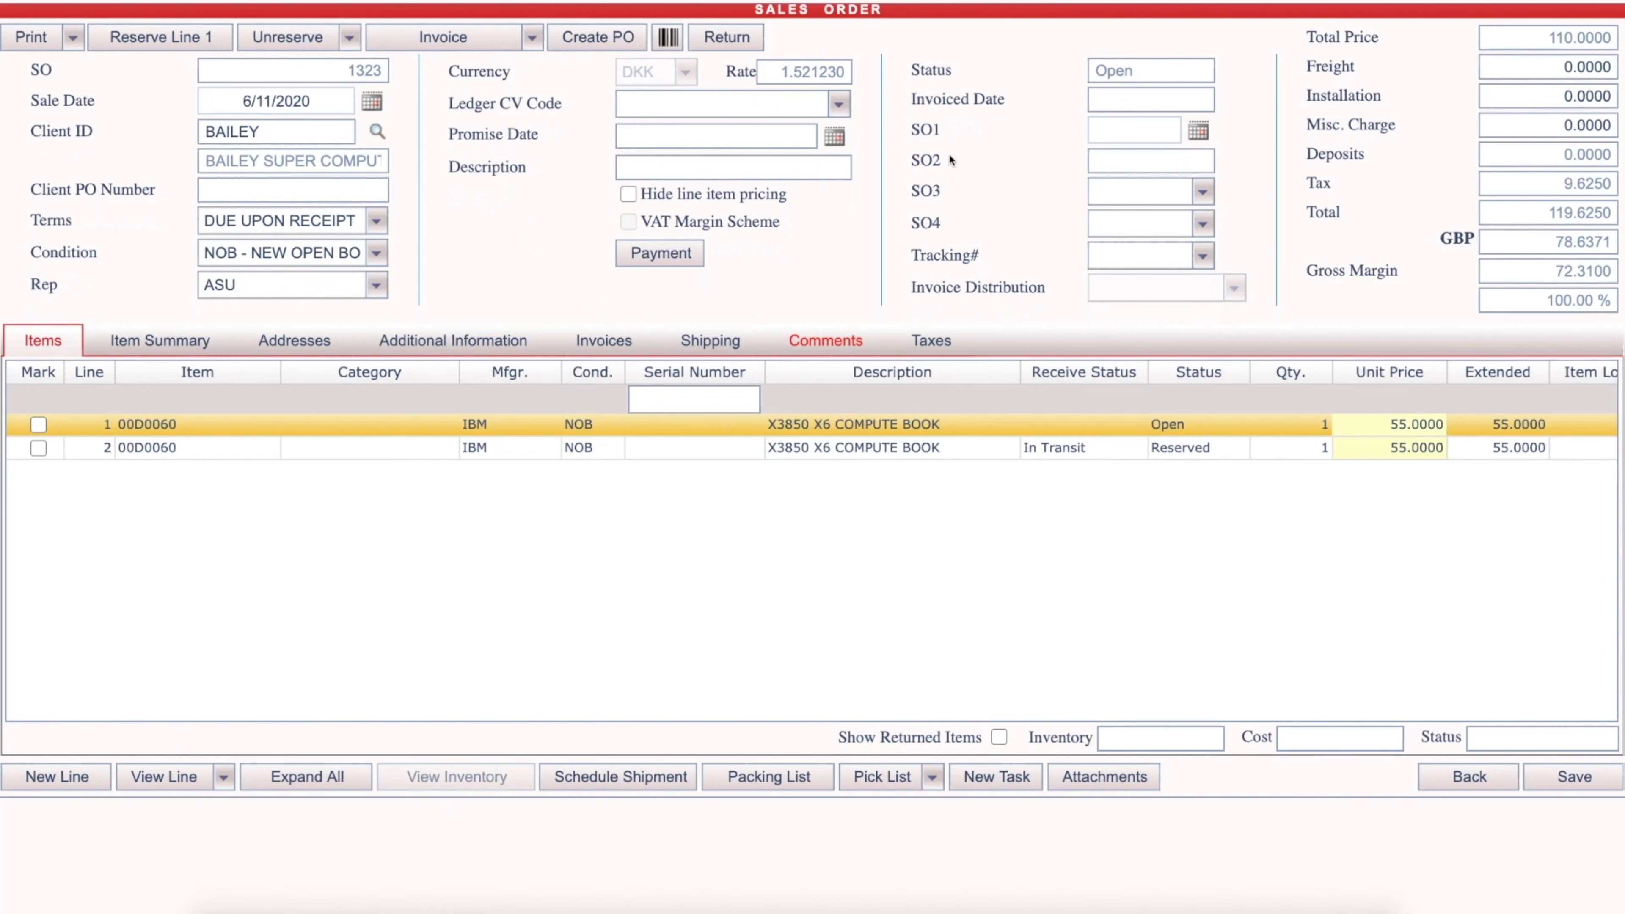
left_click(1198, 132)
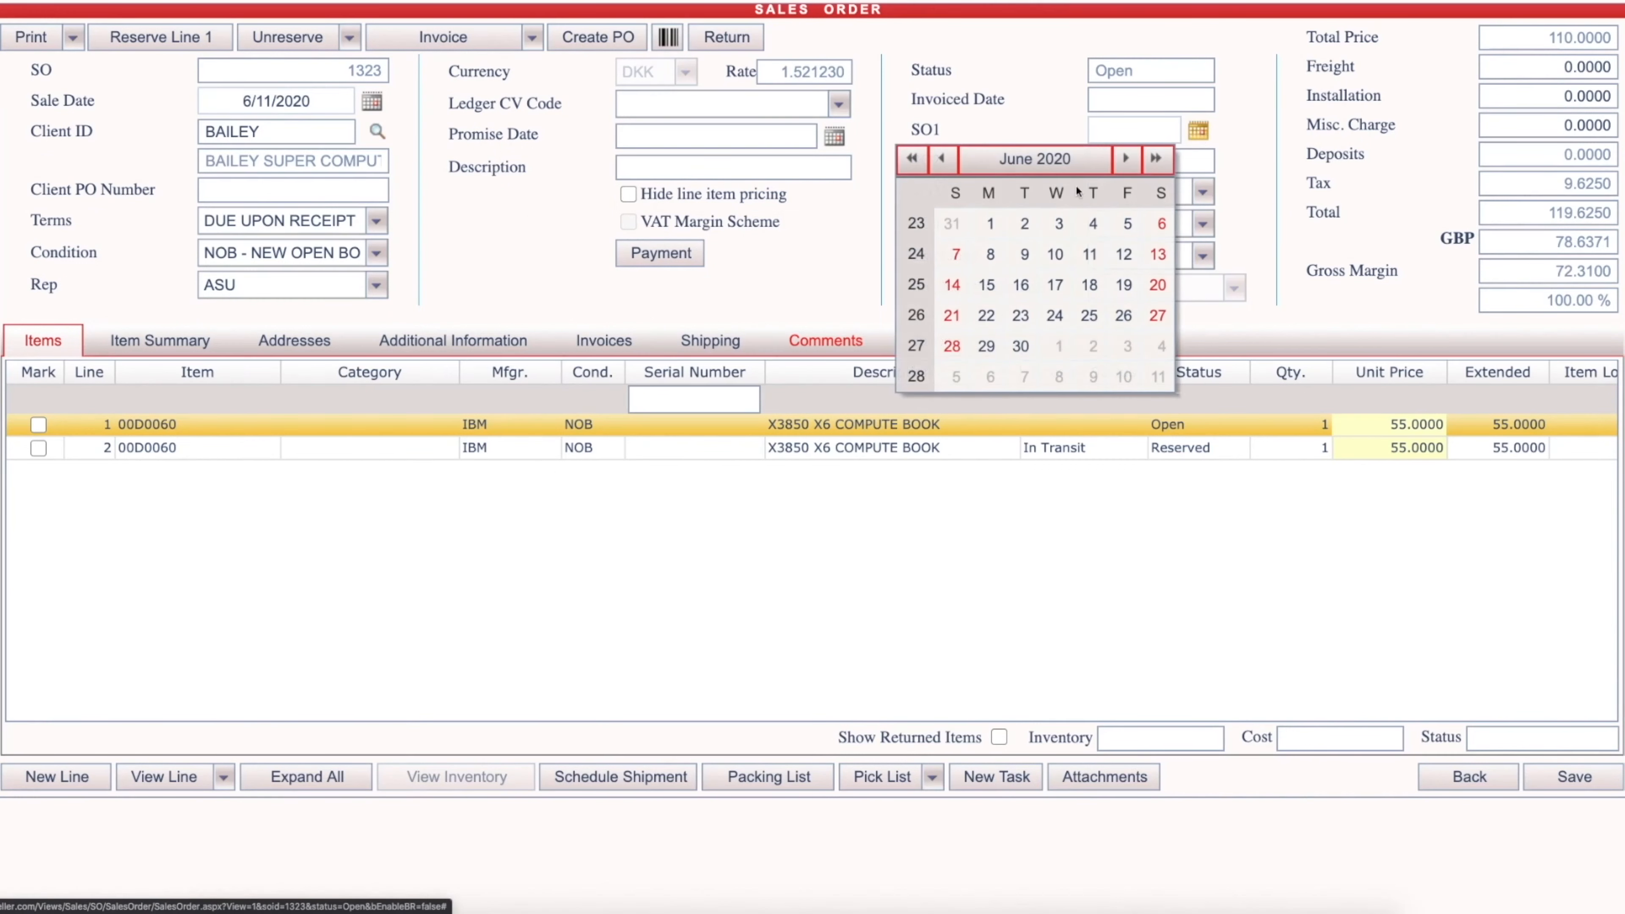
left_click(1089, 254)
left_click(1146, 159)
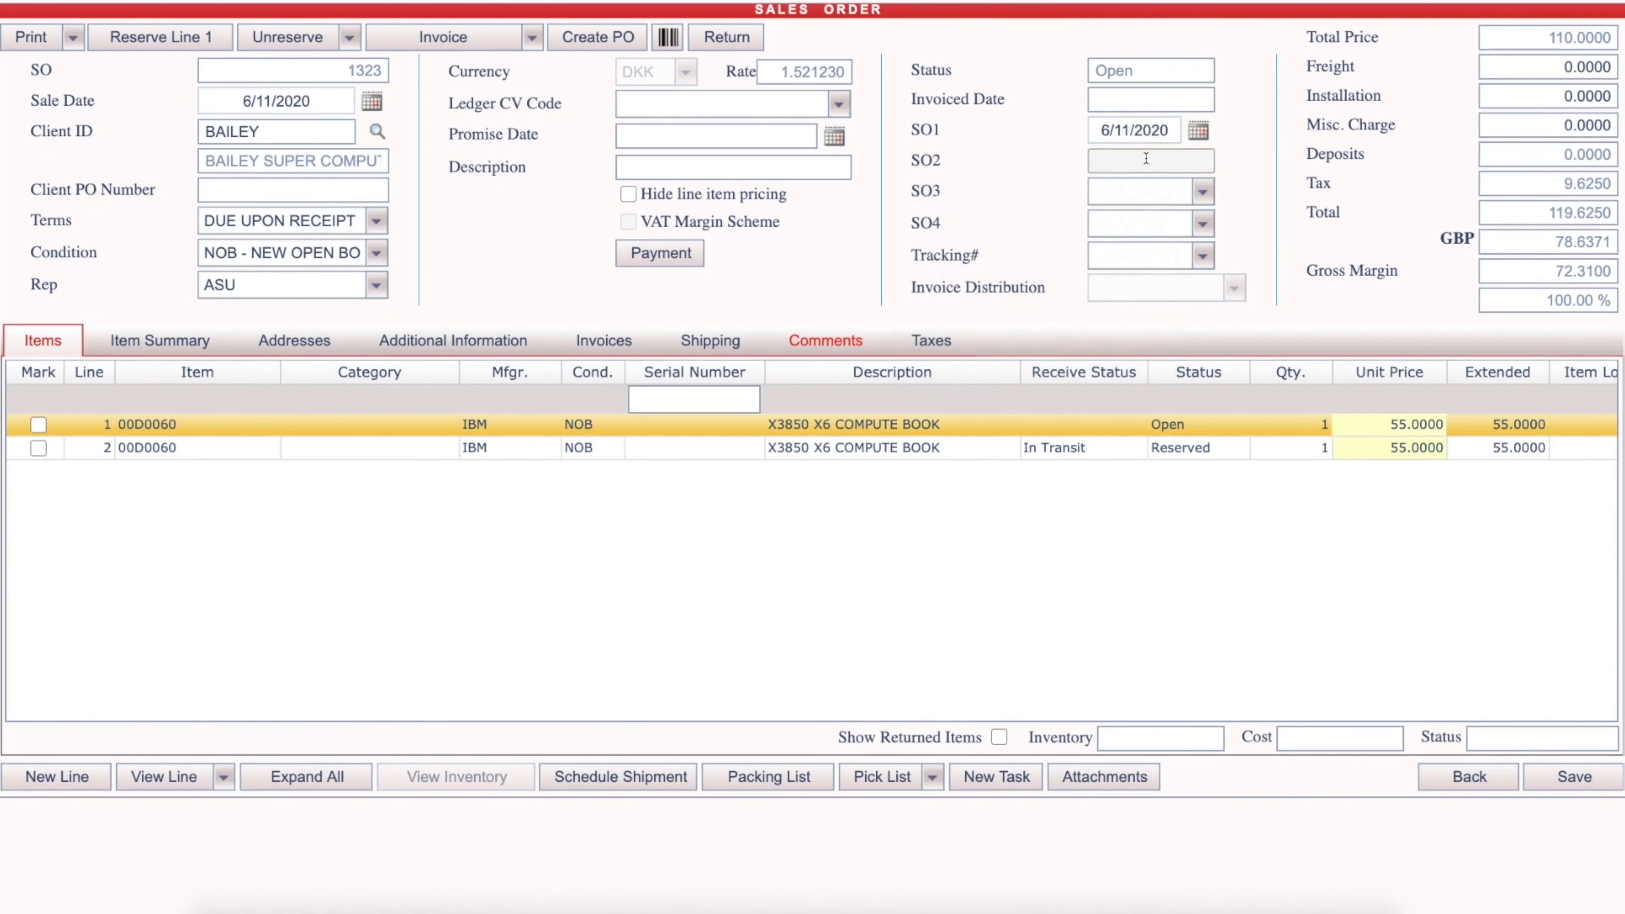
type("testing")
- Set Tracking# to 13th-1 and SO4 to TEST A2-2, and choose a predefined value for SO3
left_click_drag(912, 255, 984, 262)
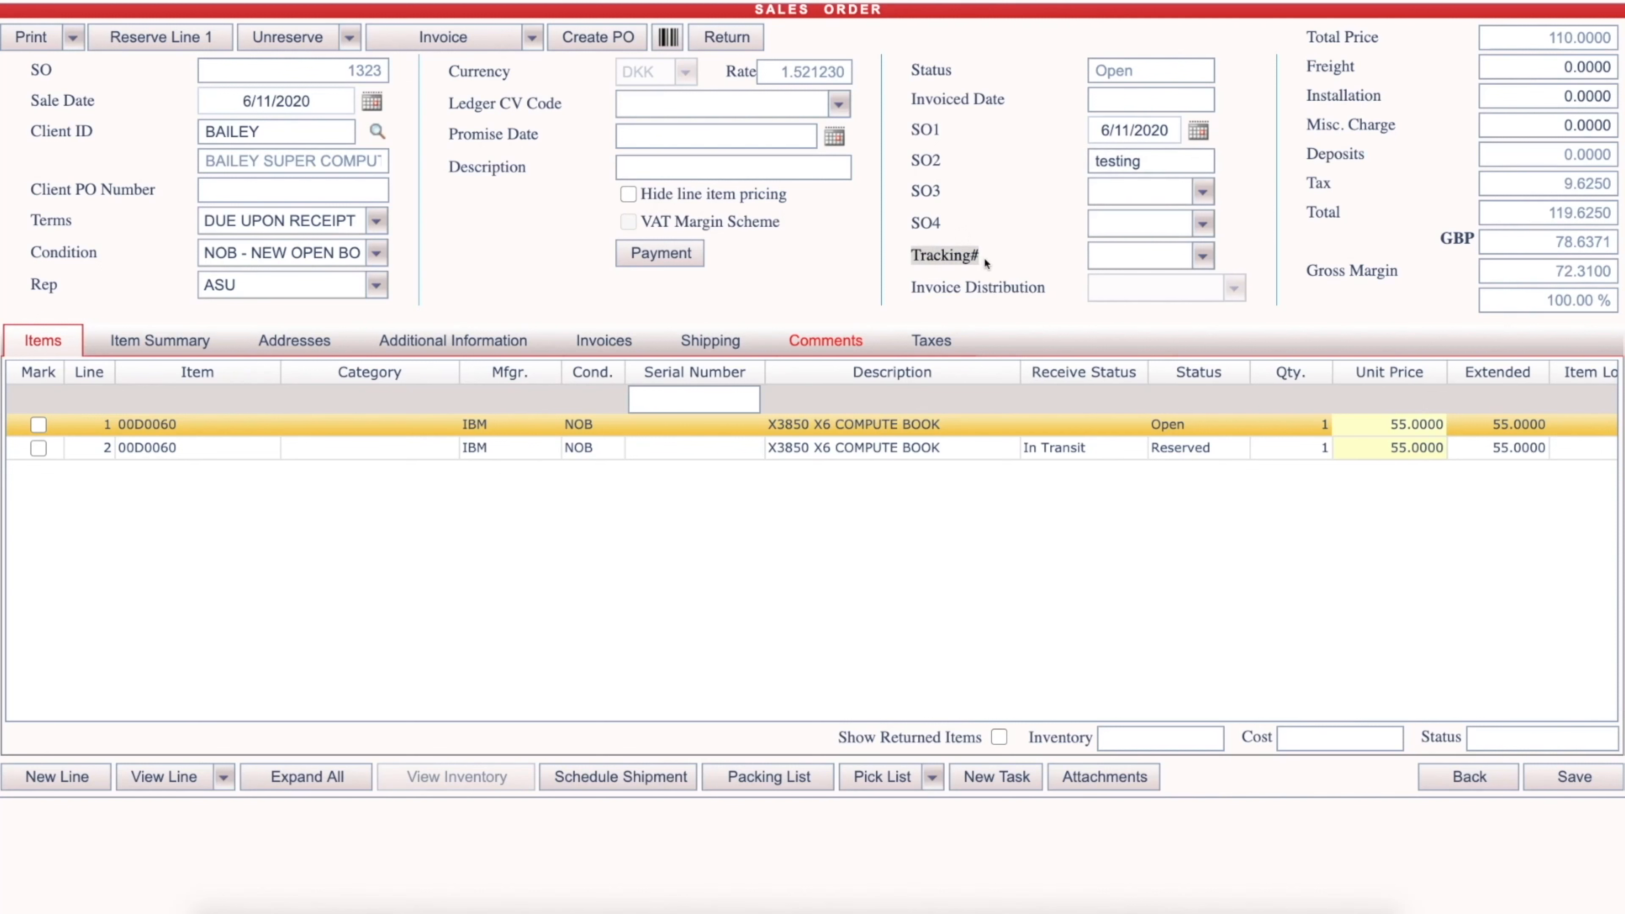
left_click(1136, 256)
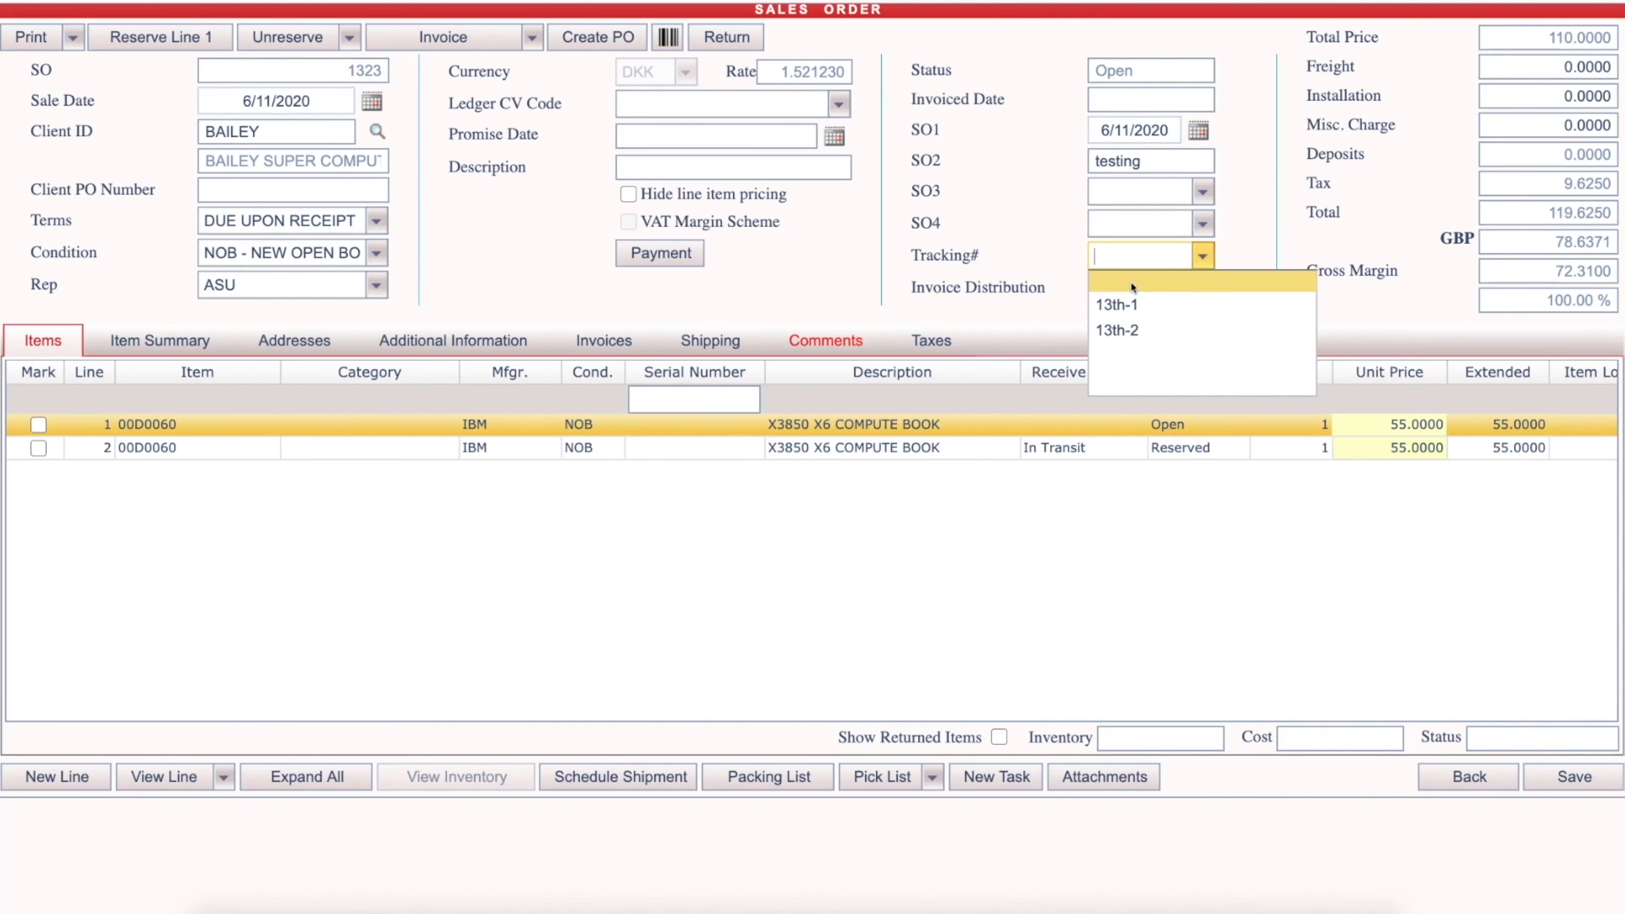
left_click(1140, 303)
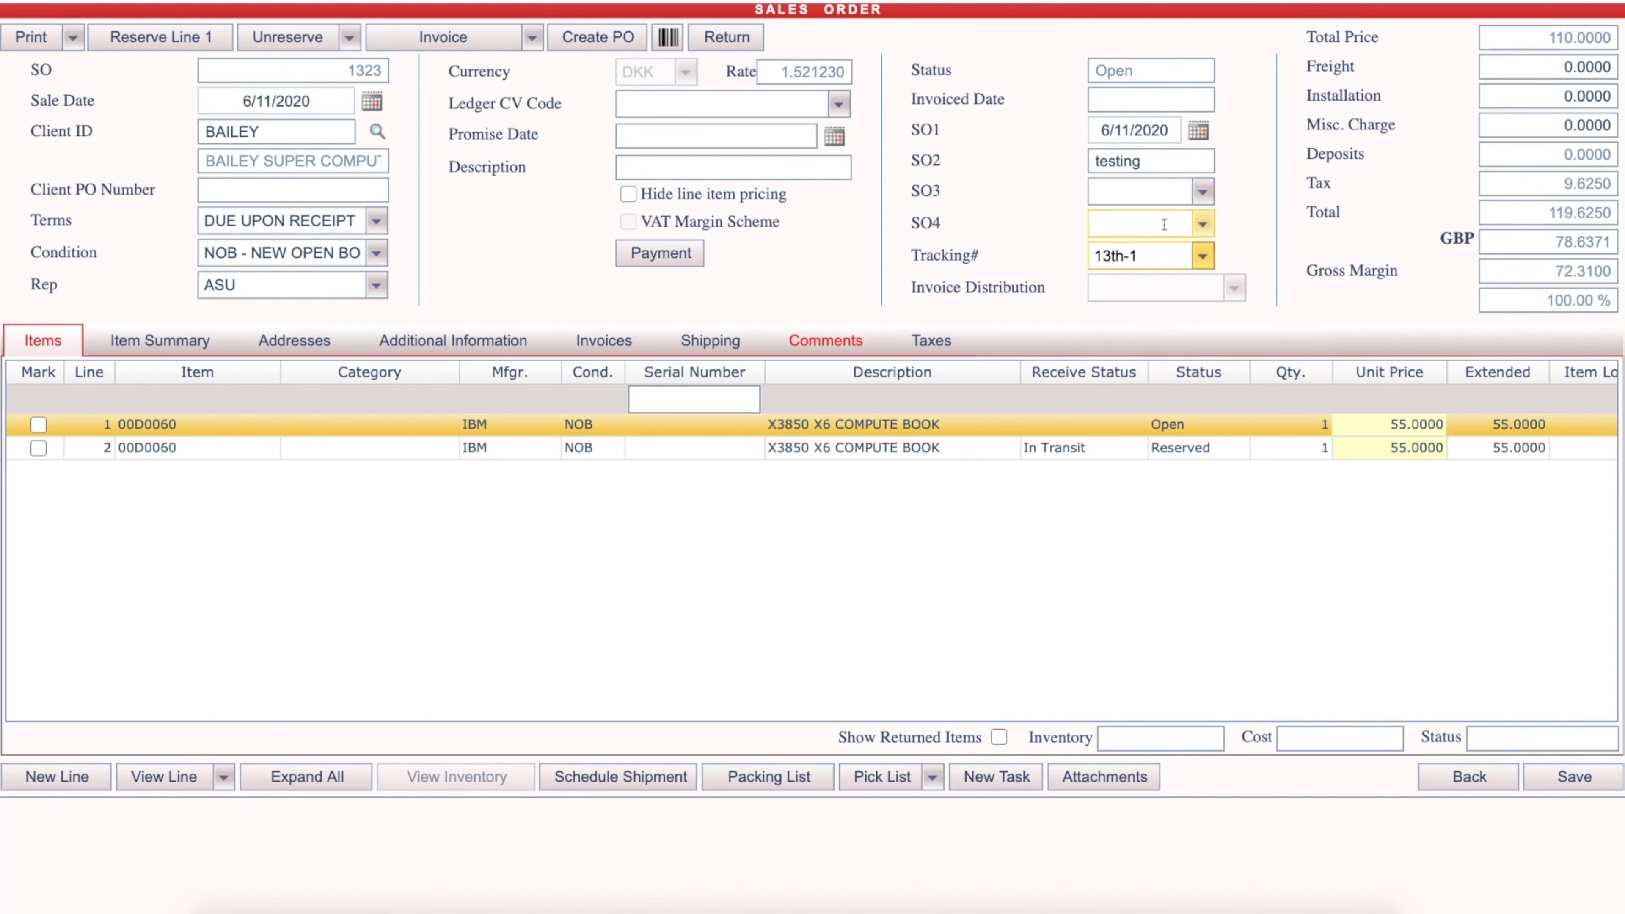
left_click(1152, 224)
left_click(1132, 297)
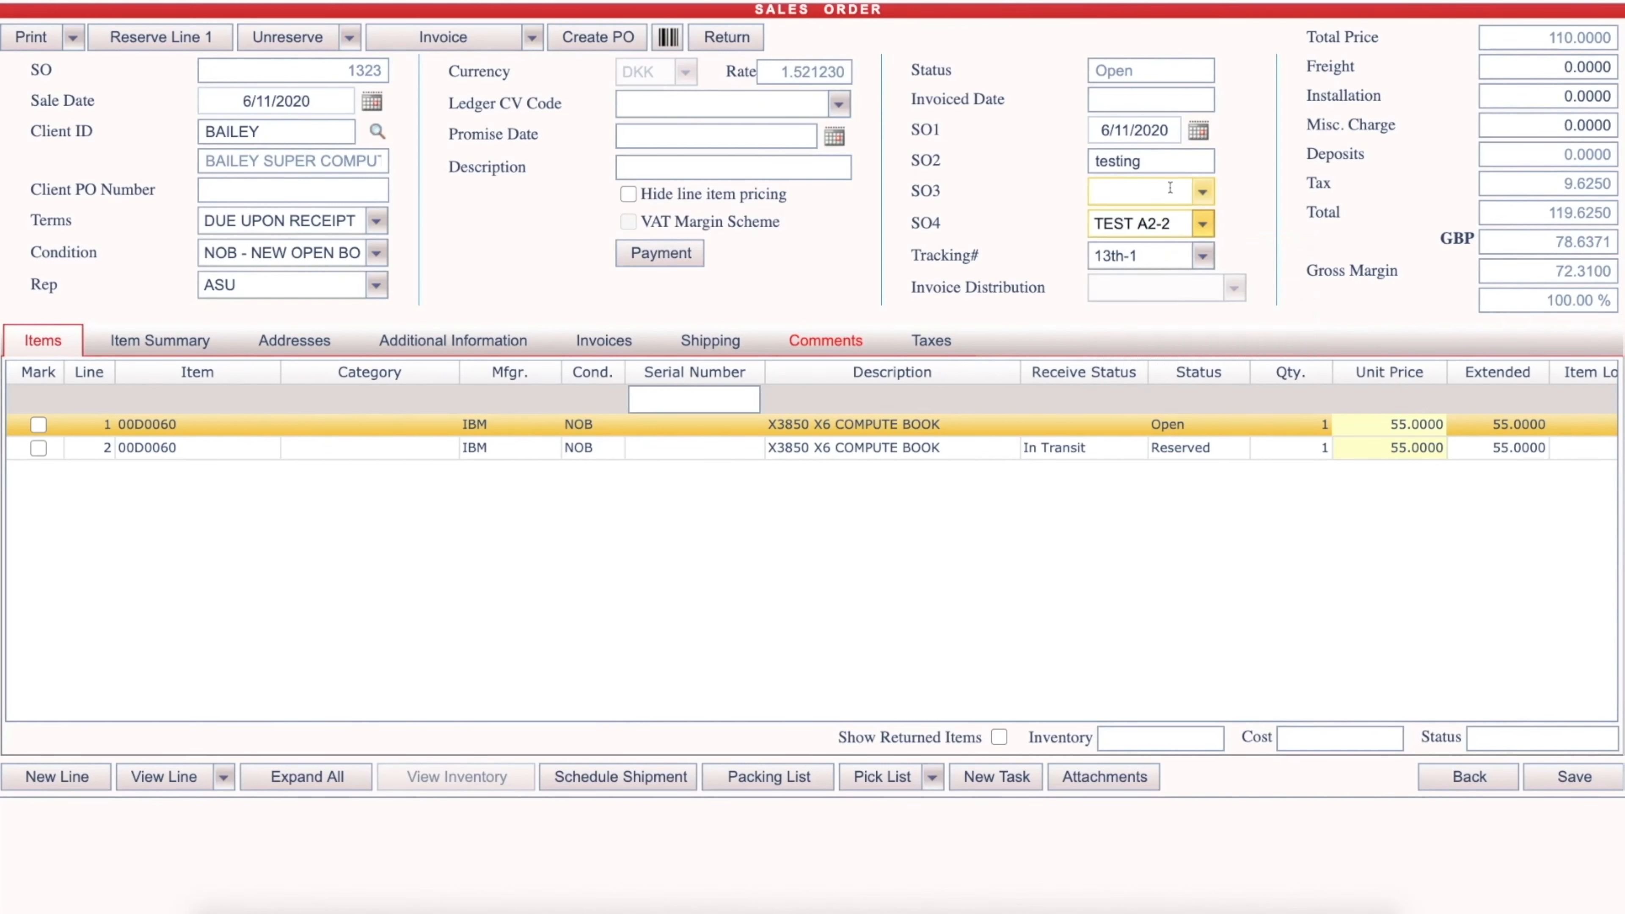
left_click(1144, 191)
left_click(1155, 241)
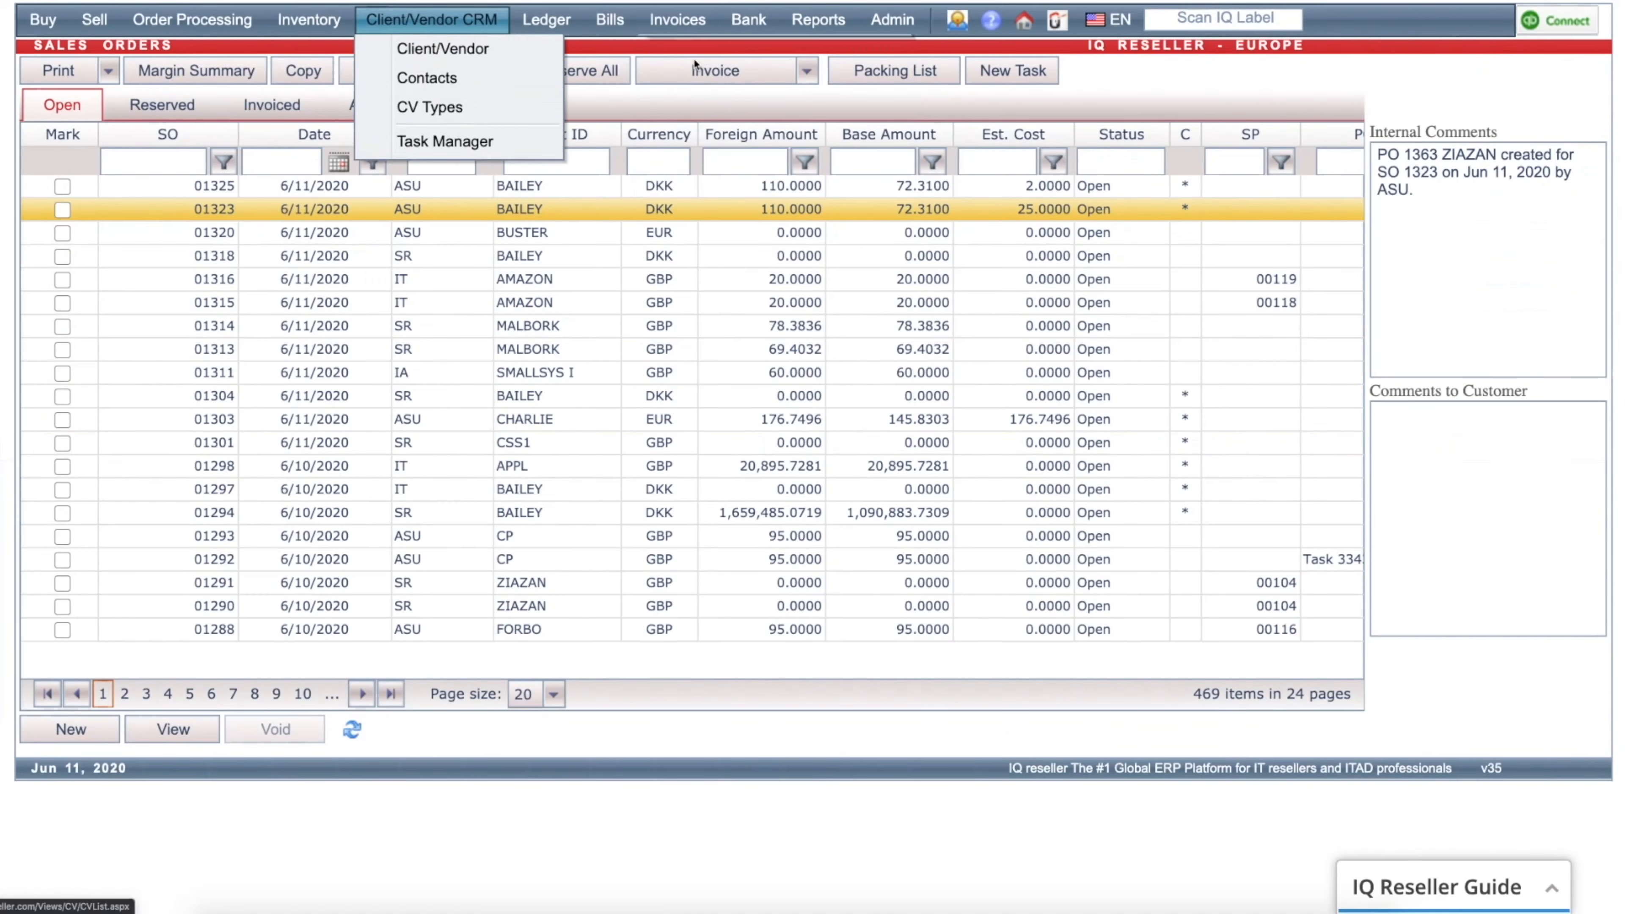
- Open the sales order user-defined labels in System Setup and review the action types available for SO1
mouse_move(893, 20)
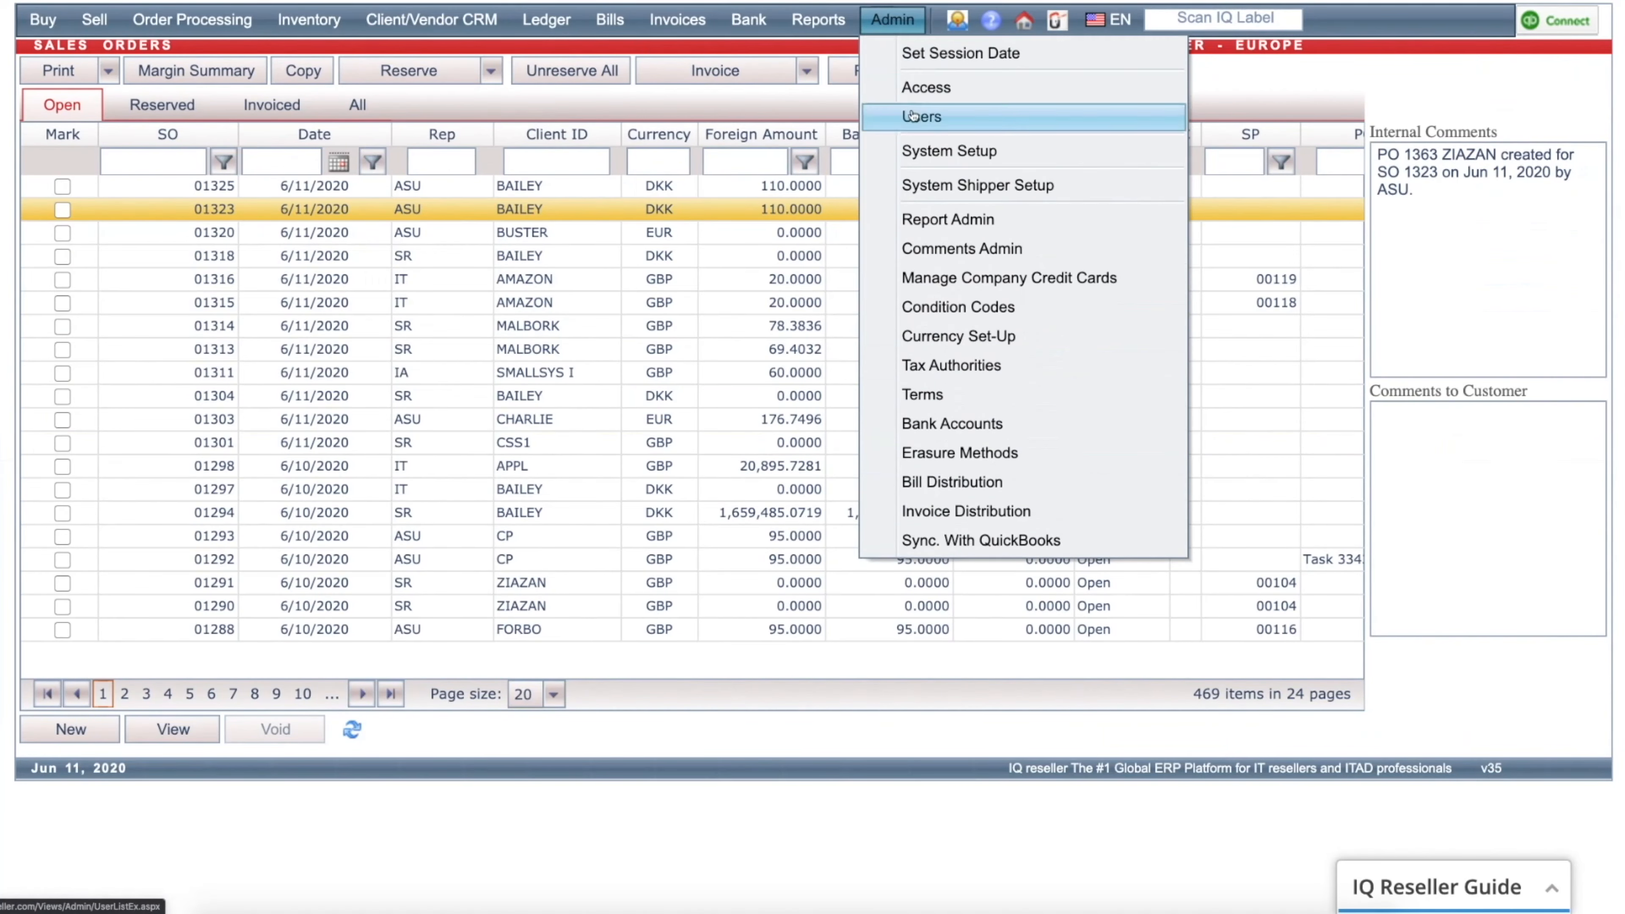
left_click(934, 151)
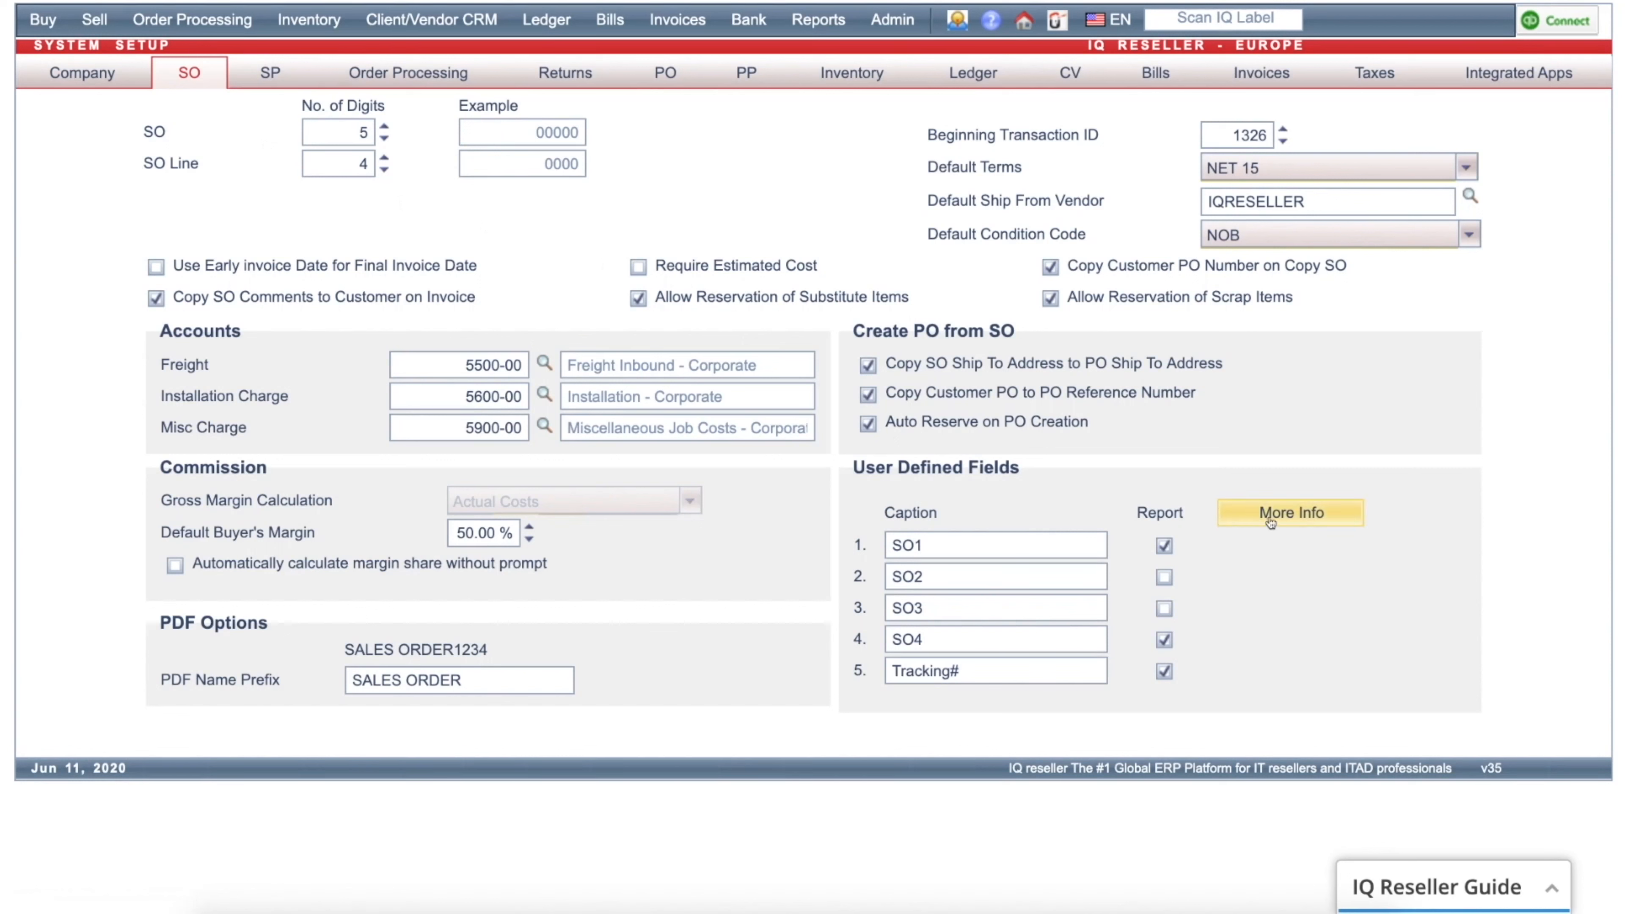
left_click(1299, 516)
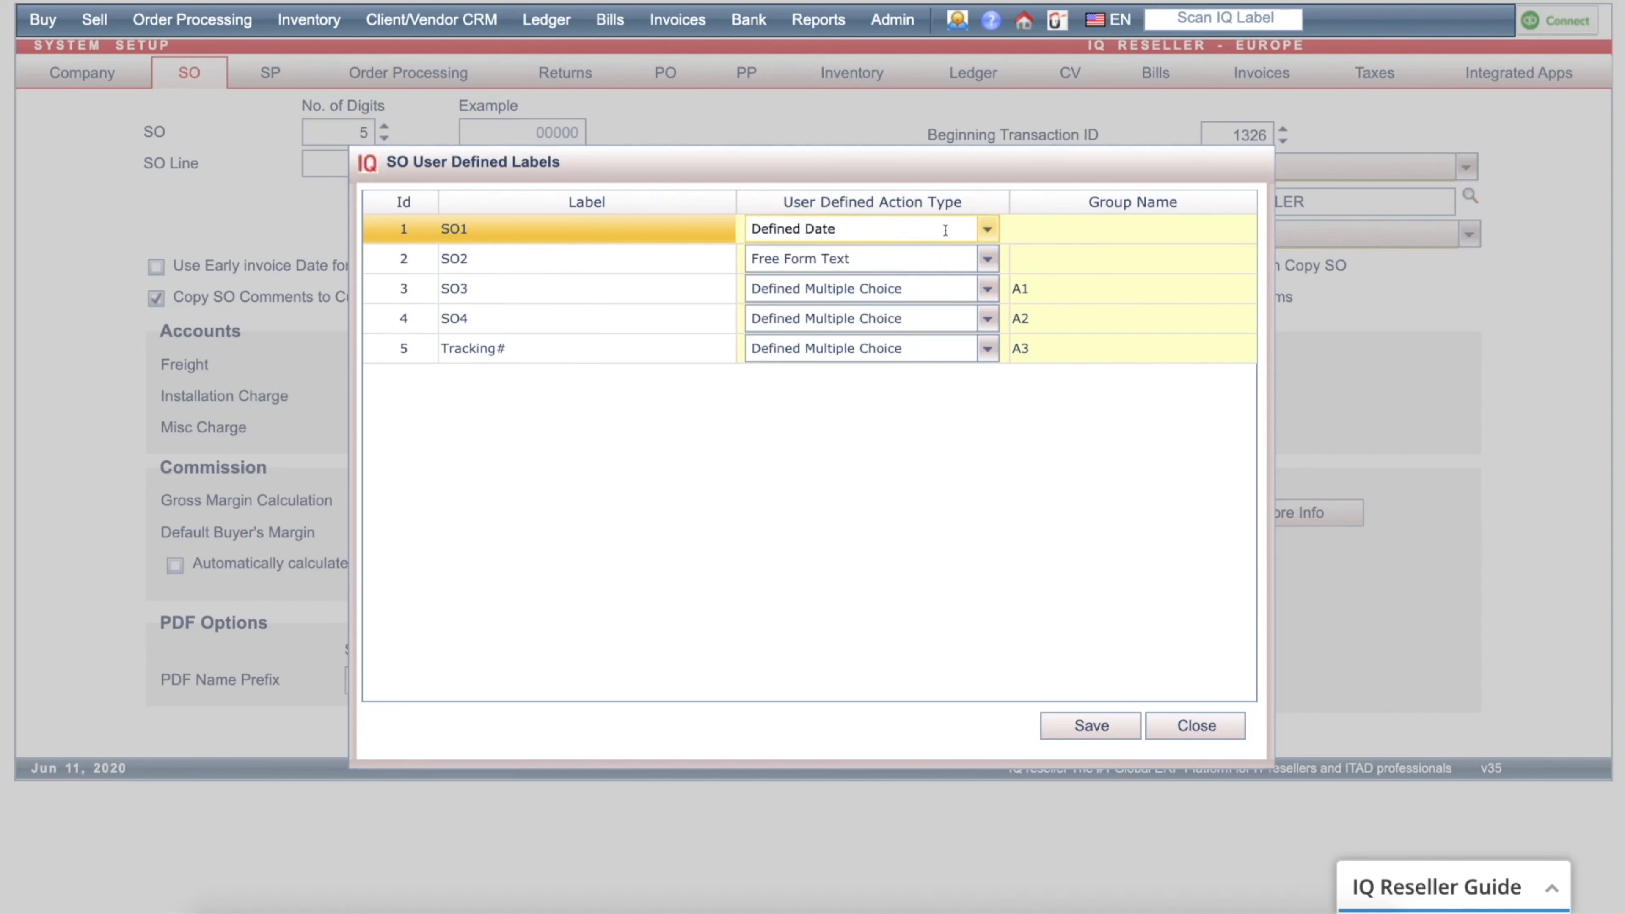
left_click(850, 236)
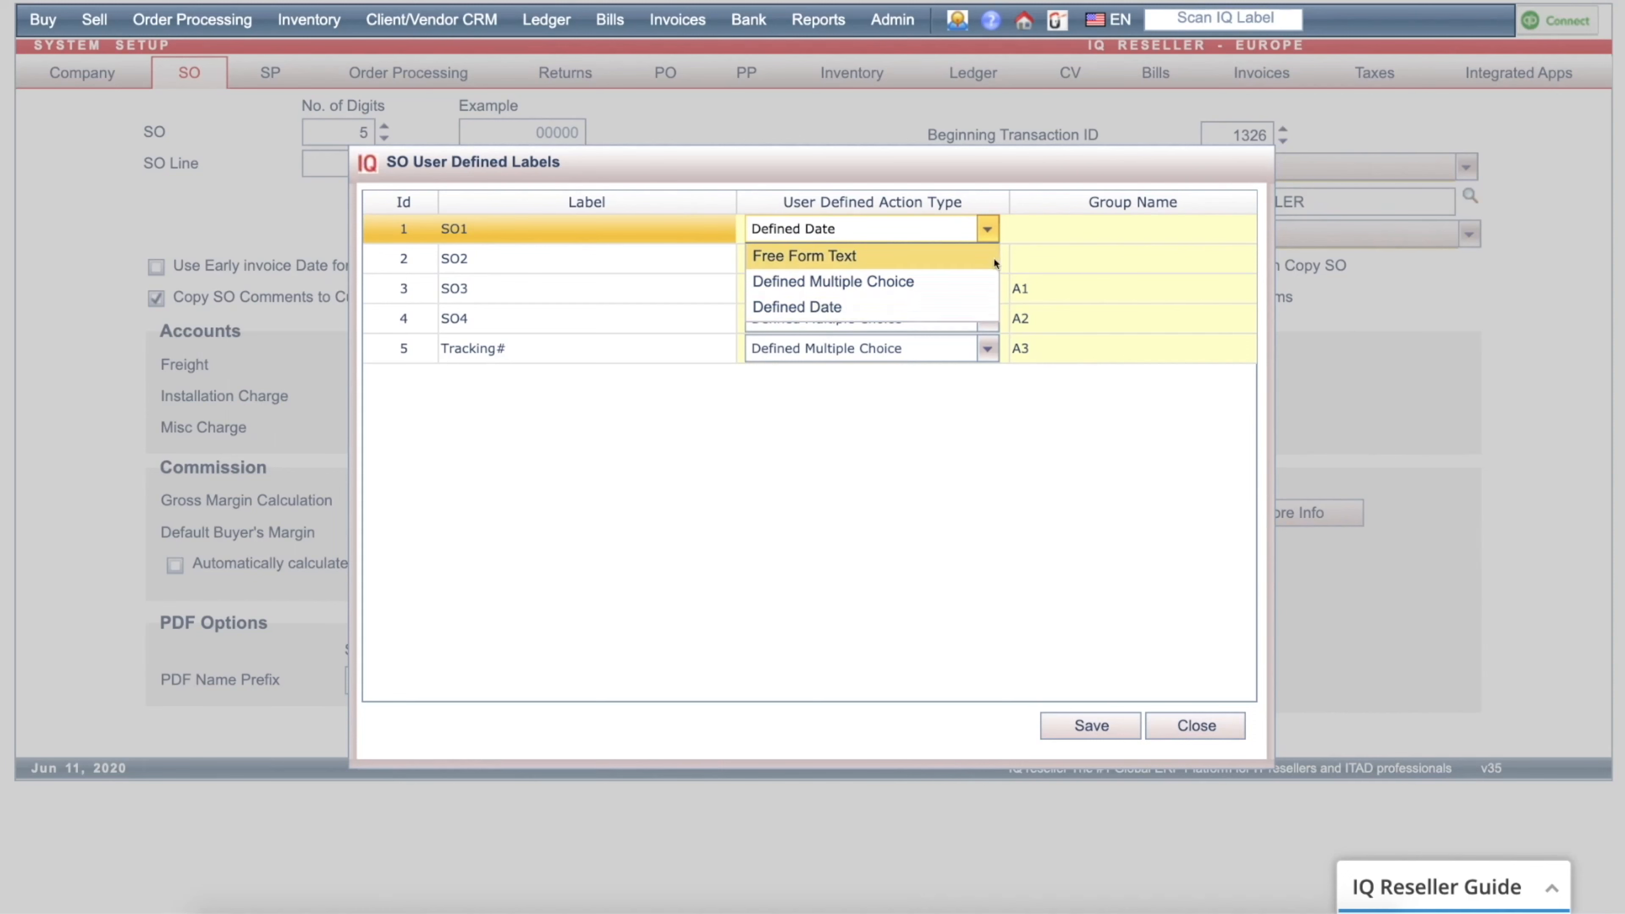
left_click(988, 230)
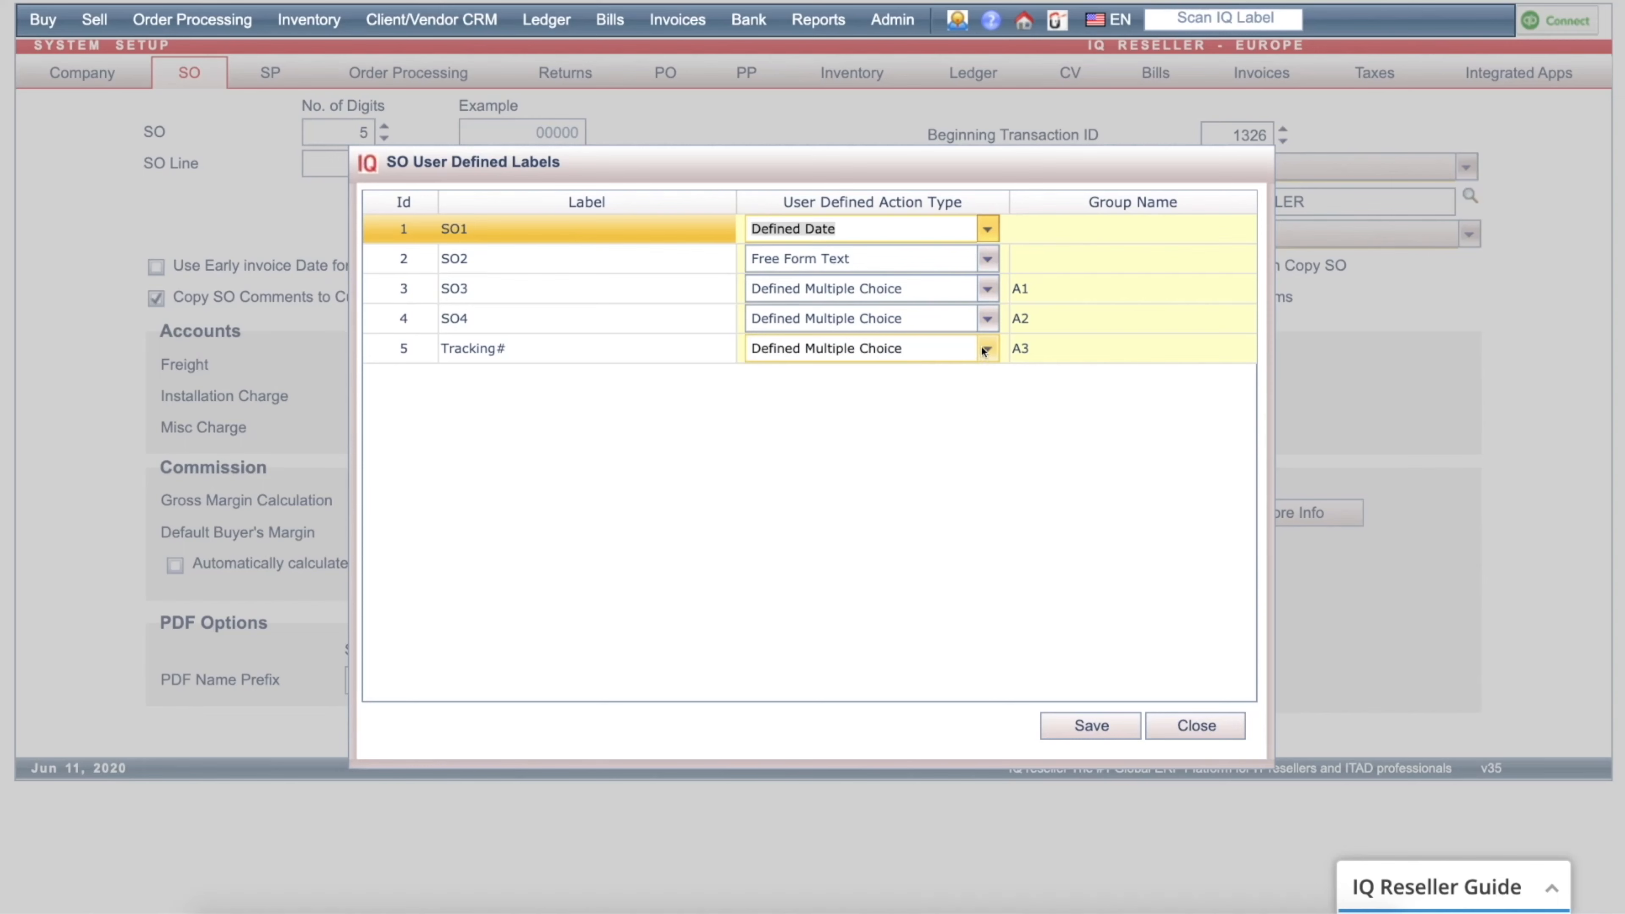
- Choose Defined Multiple Choice as SO4's action type and open the value groups for its group name
left_click(987, 318)
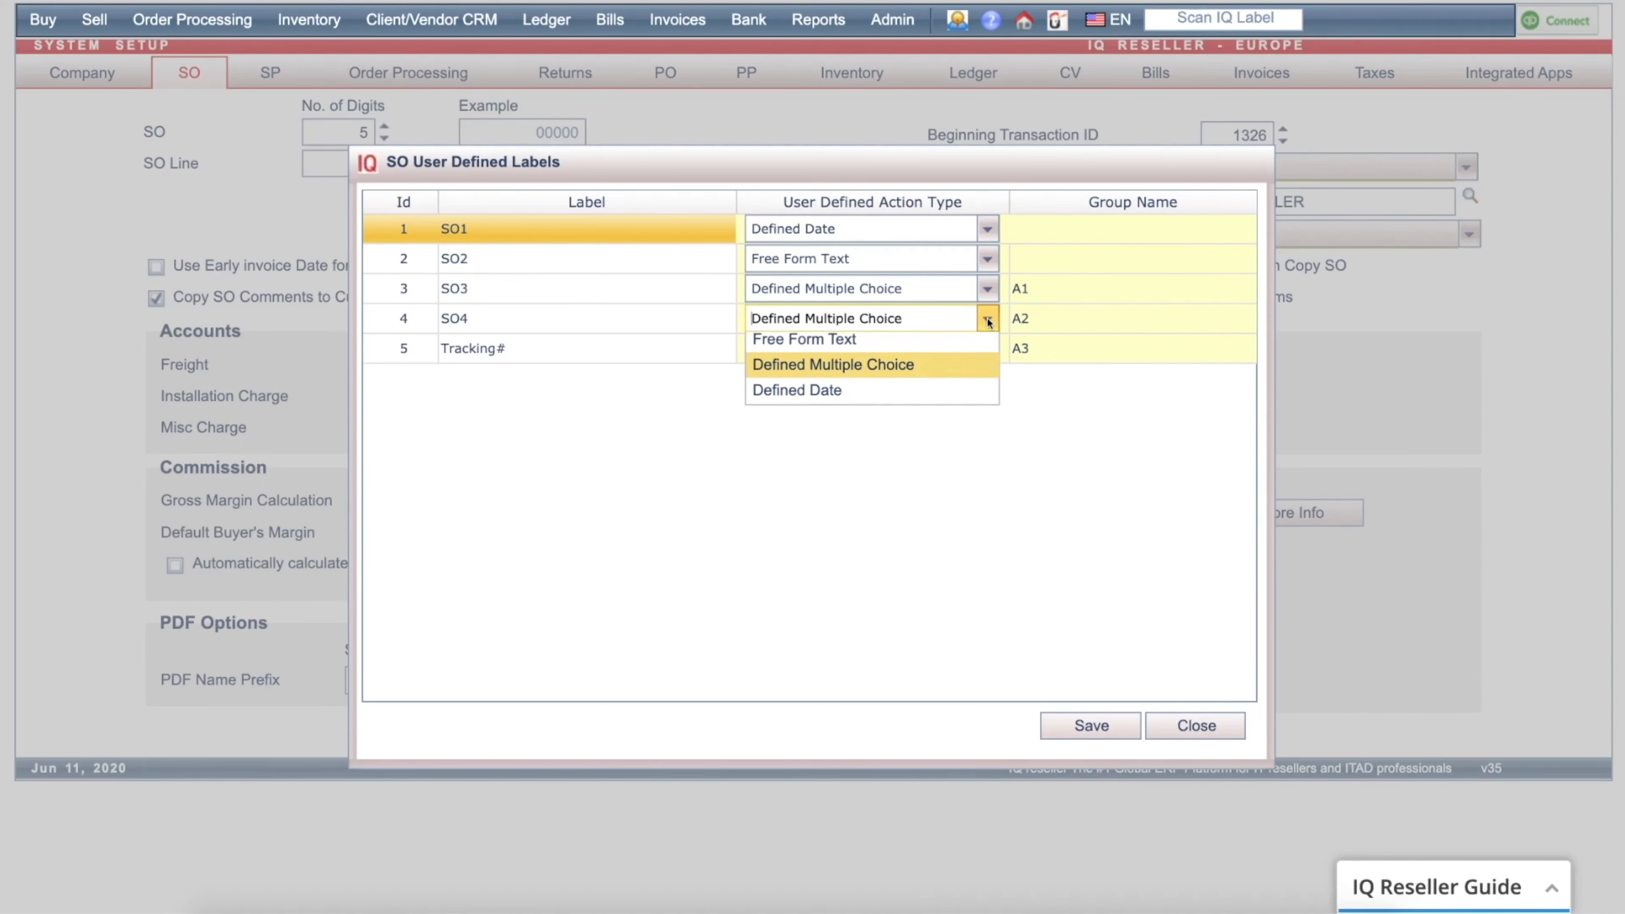
left_click(958, 373)
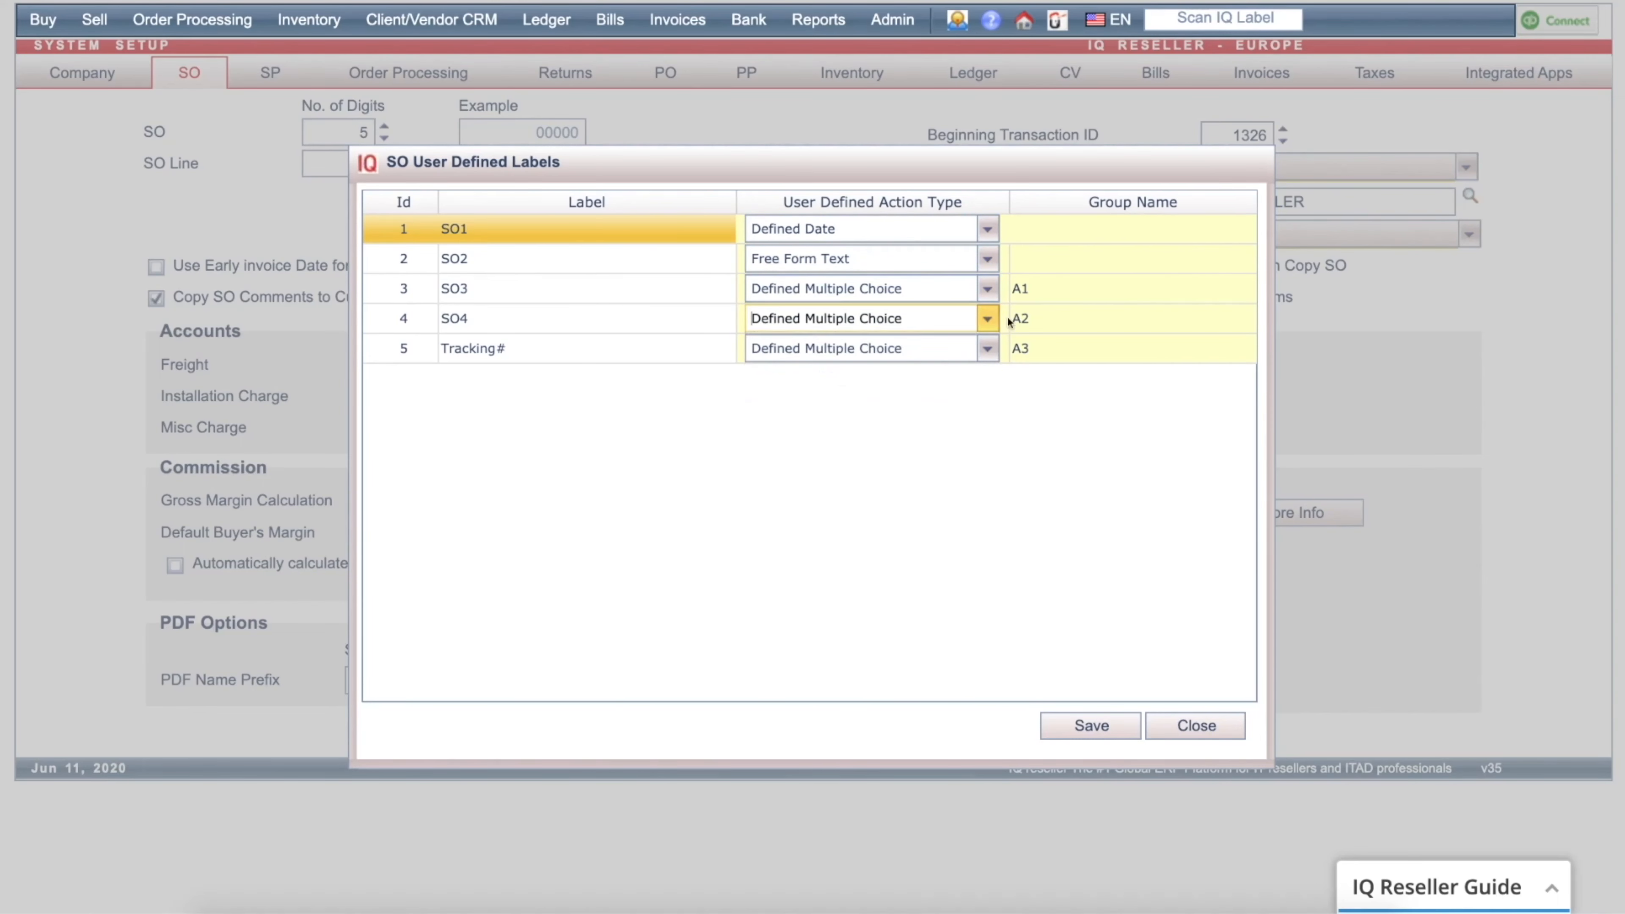
left_click(1139, 322)
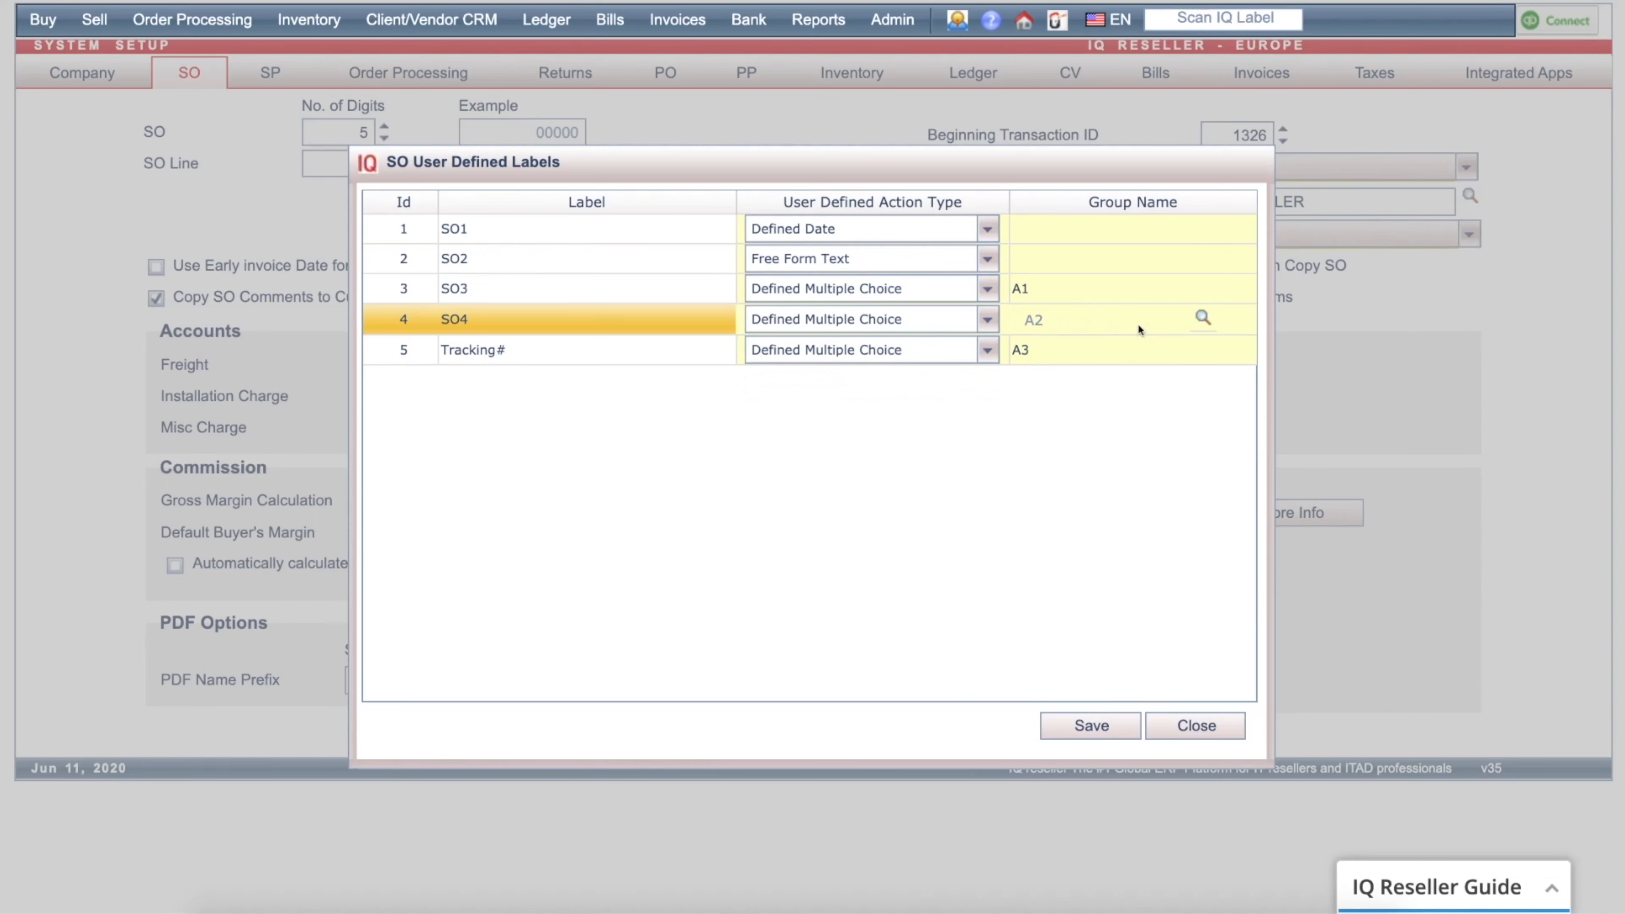
left_click(1203, 320)
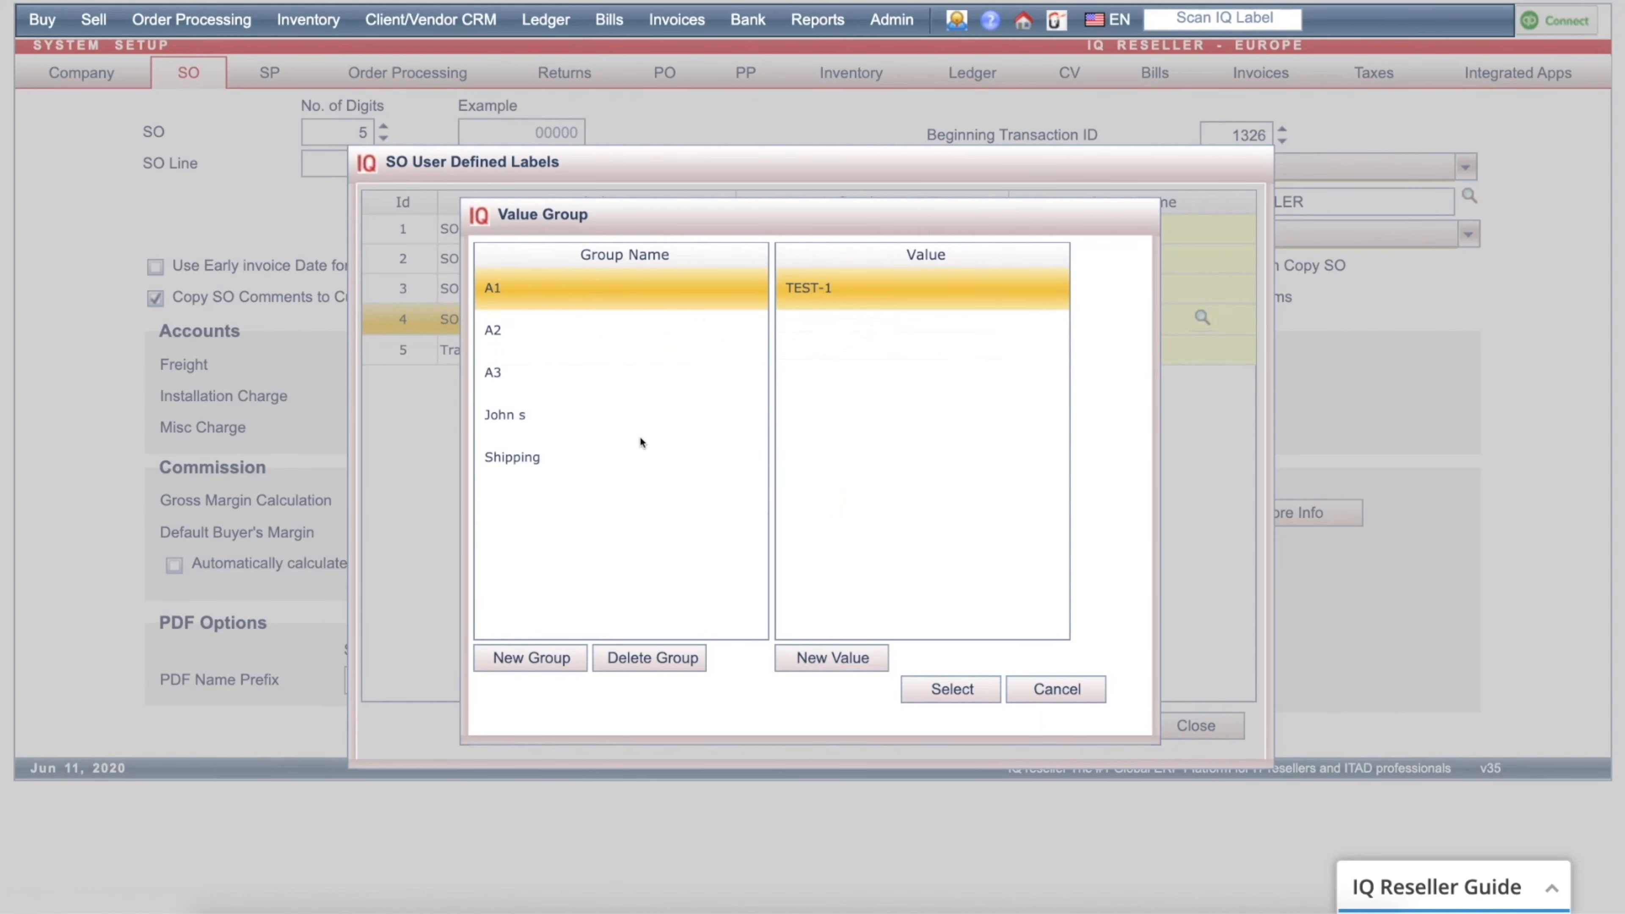
- Create a value group named "Store front" and select it
left_click(530, 656)
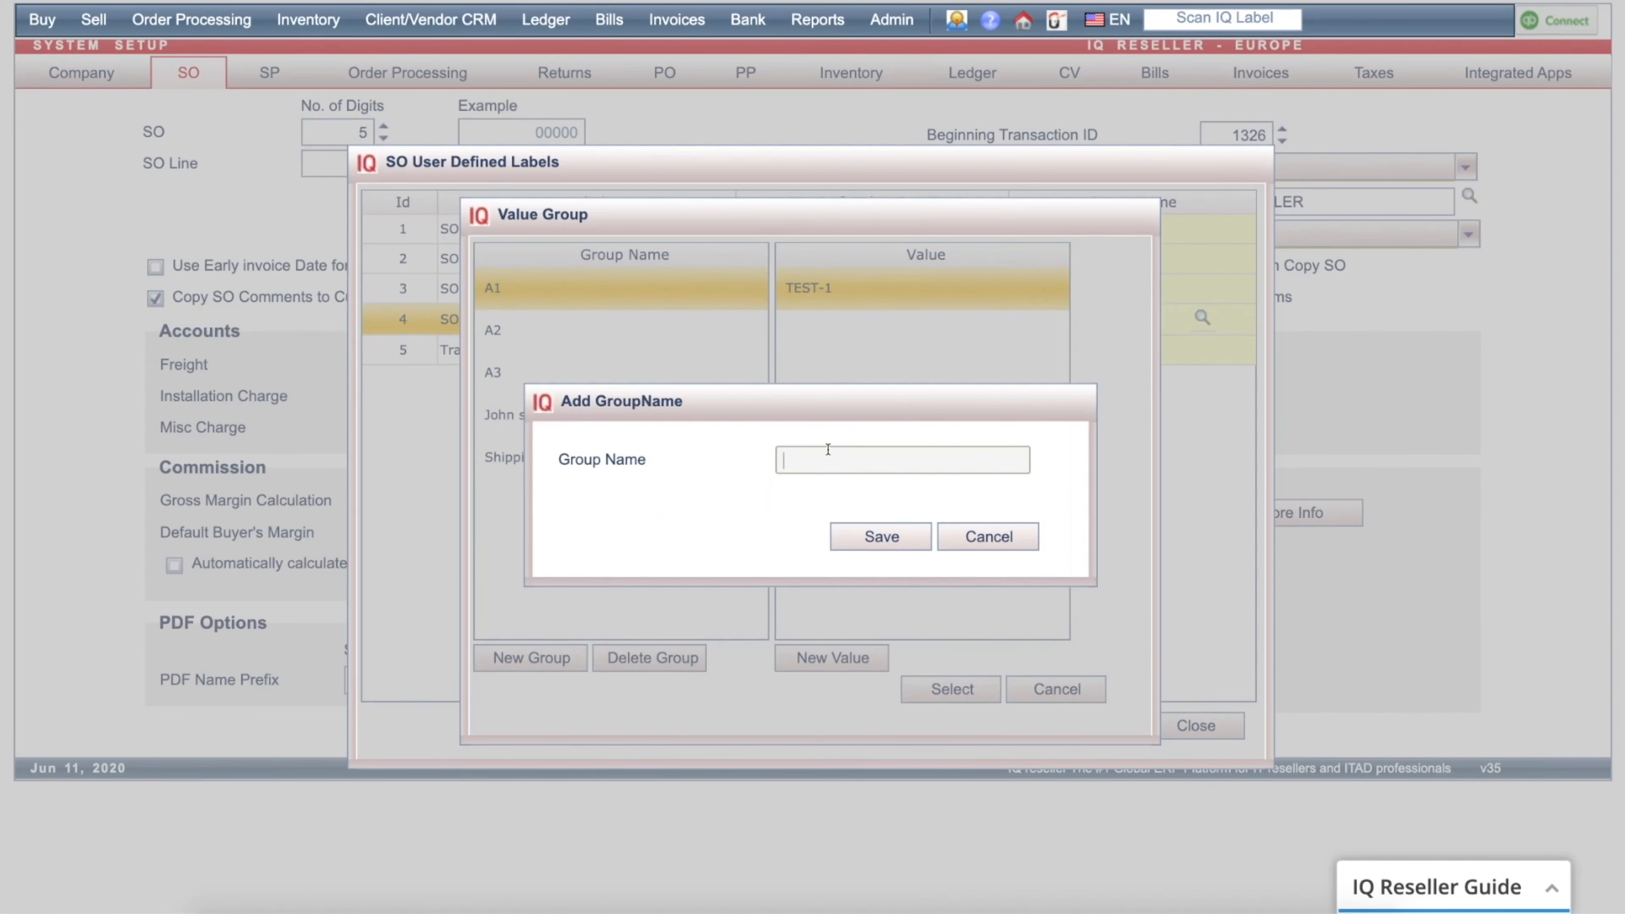
type("Store front")
left_click(852, 535)
left_click(647, 491)
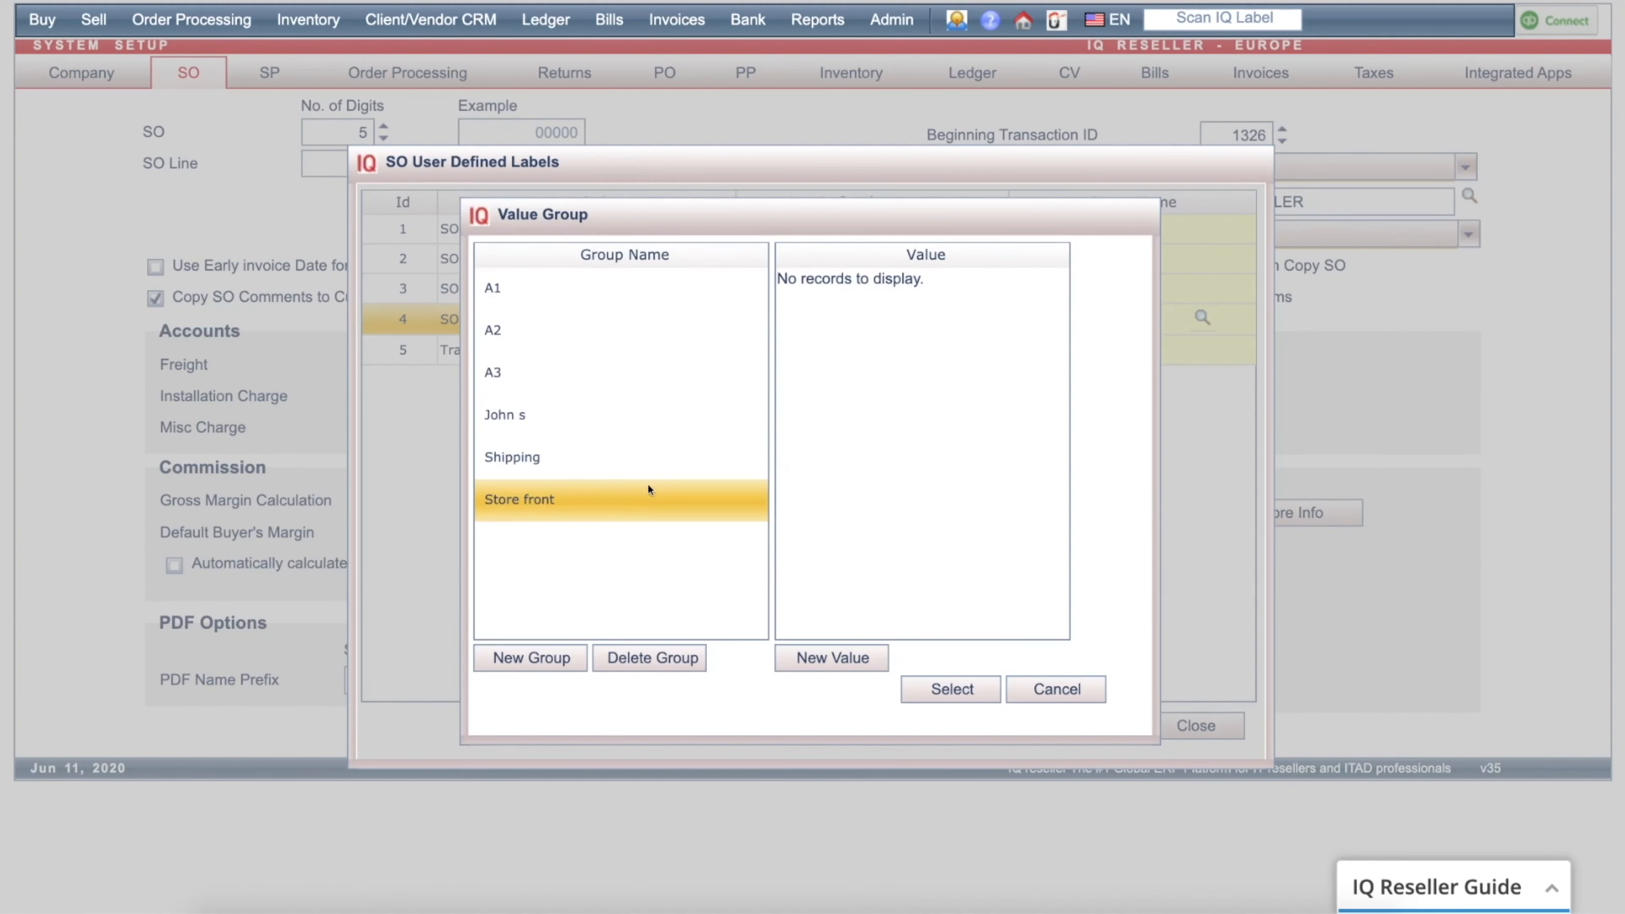
- Add the values "Ebay" and "Newegg" to the Store front group
left_click(834, 659)
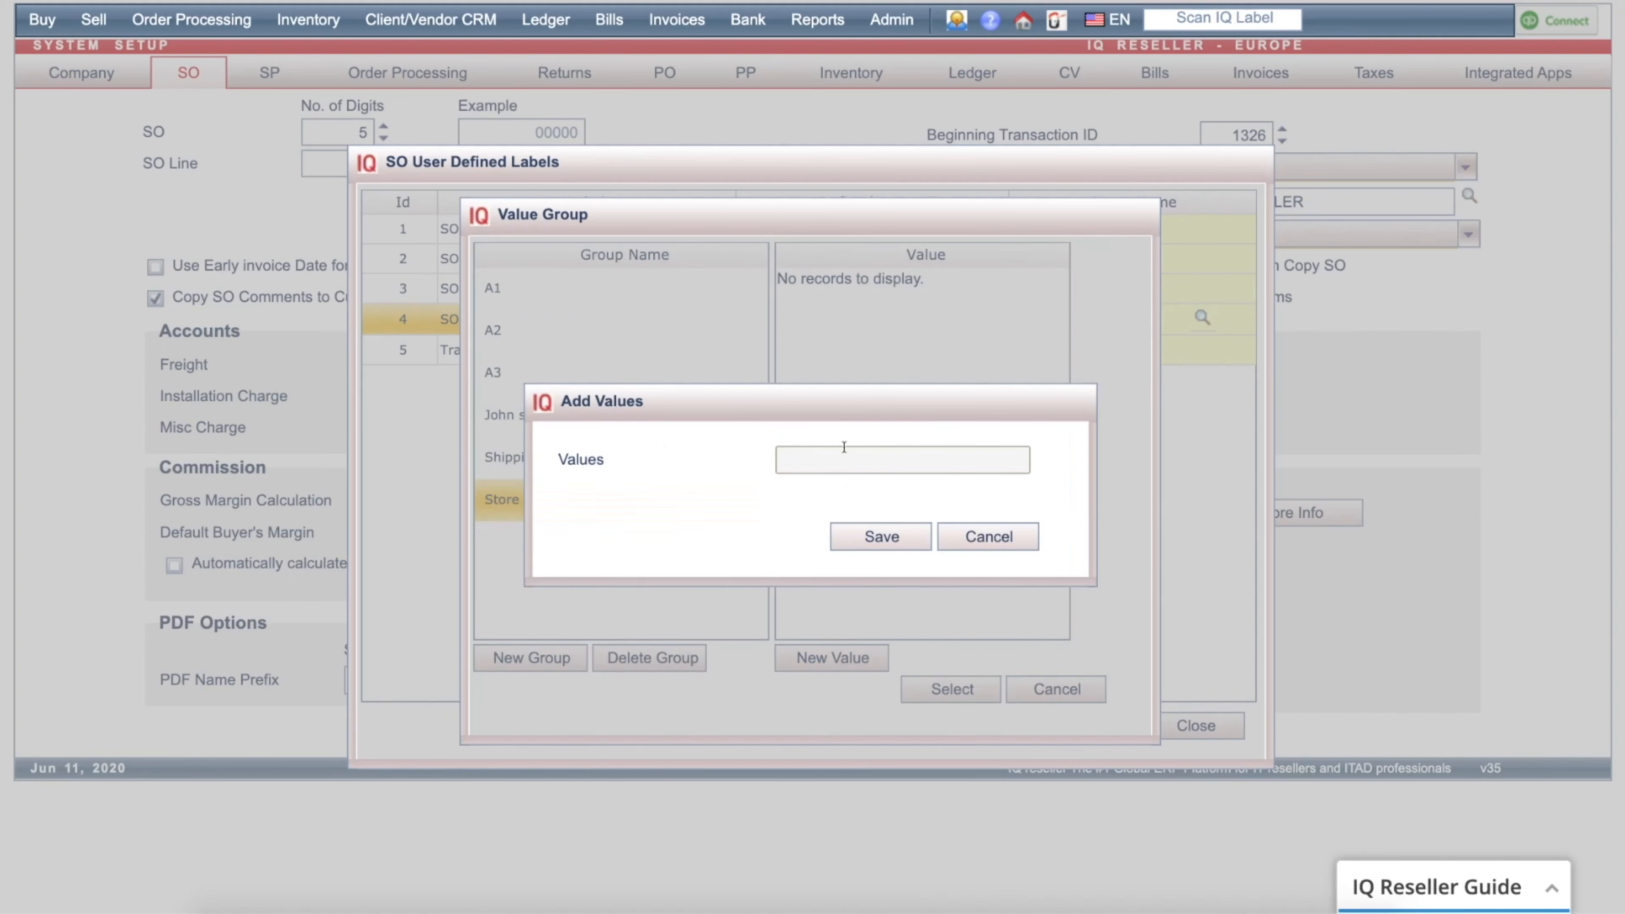
type("Ebay")
left_click(844, 528)
left_click(828, 660)
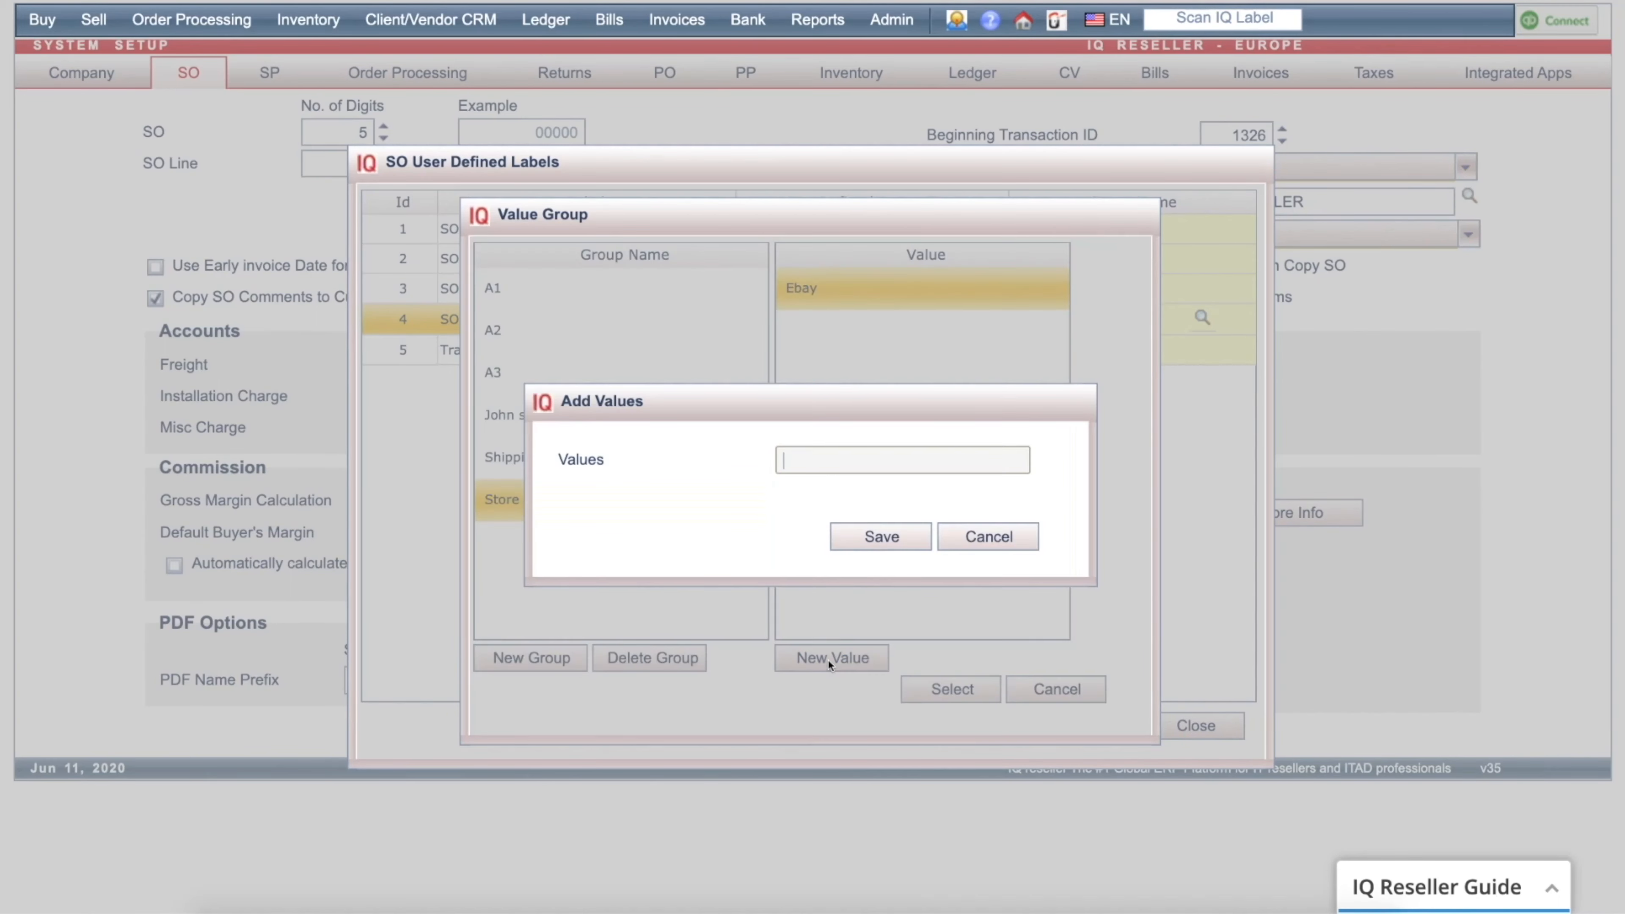
type("Newegg")
left_click(879, 538)
- Add the value "Amazon" to the Store front group and assign that group to SO4
left_click(833, 660)
type("Amzon")
key("BackSpace")
key("BackSpace")
type("\\az")
key("BackSpace")
key("BackSpace")
key("BackSpace")
type("aon")
key("BackSpace")
key("BackSpace")
type("oz")
right_click(807, 457)
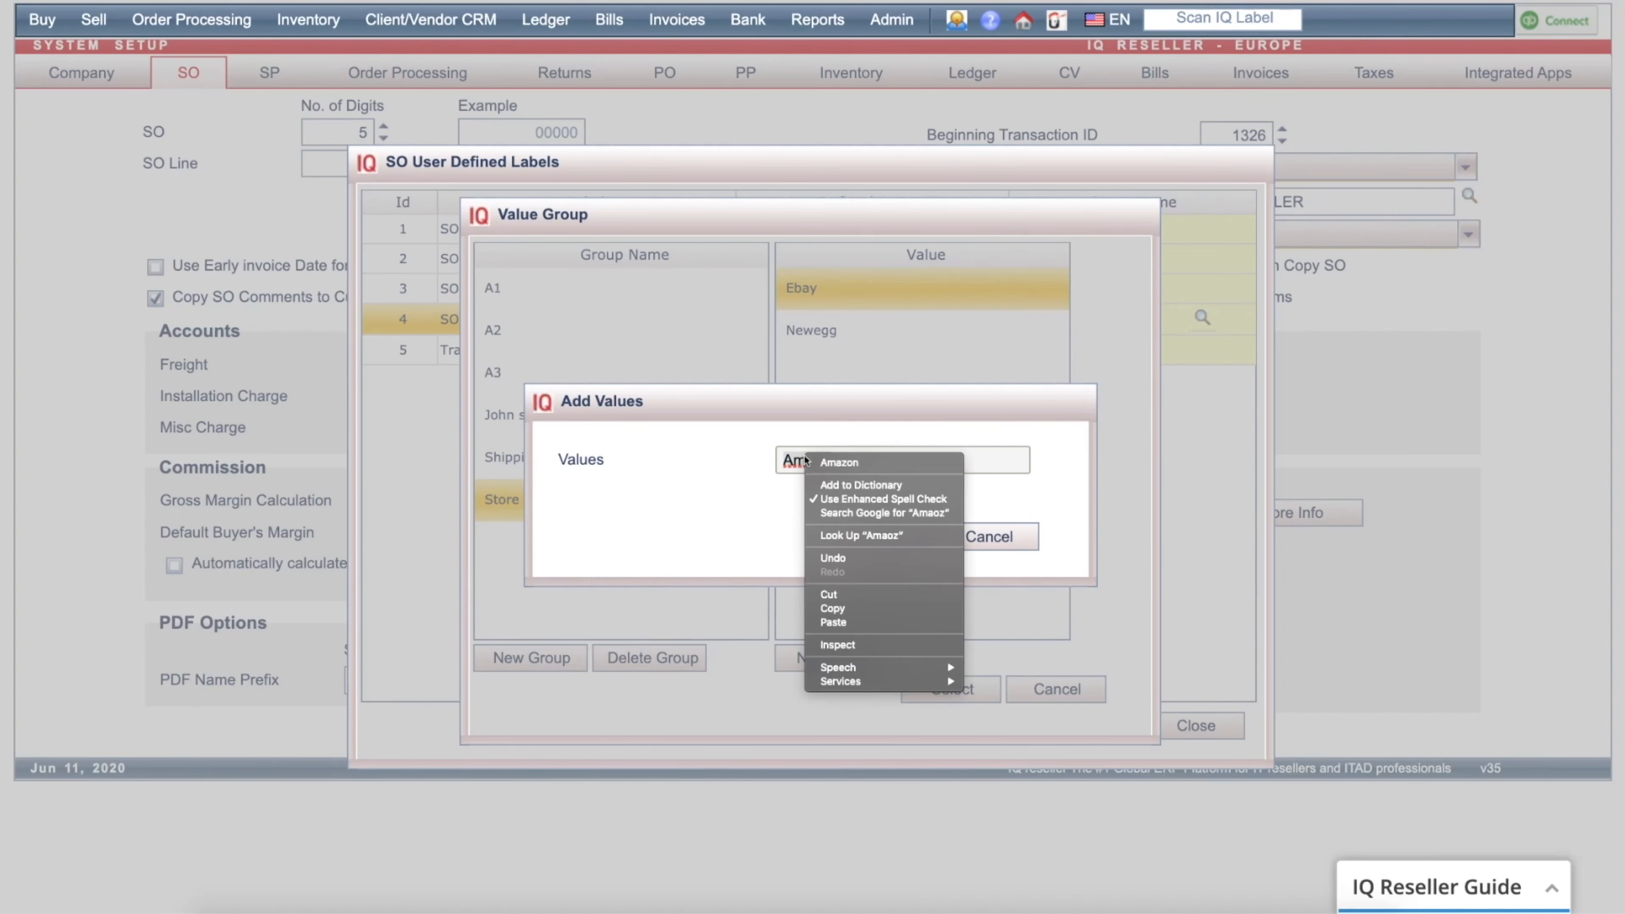
left_click(833, 463)
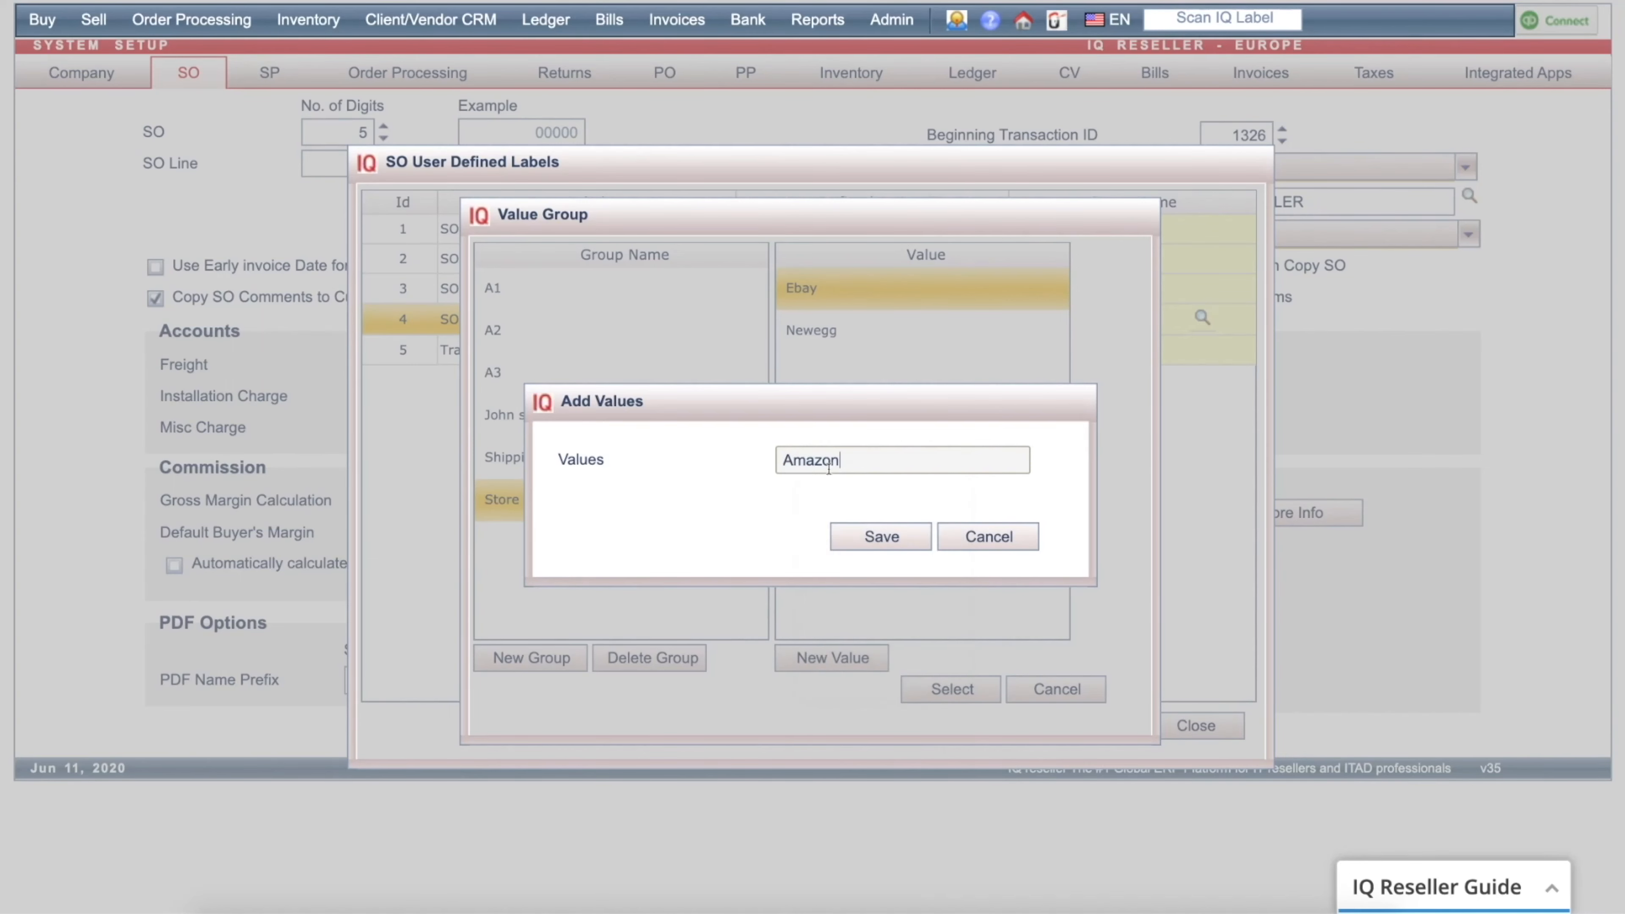
left_click(886, 537)
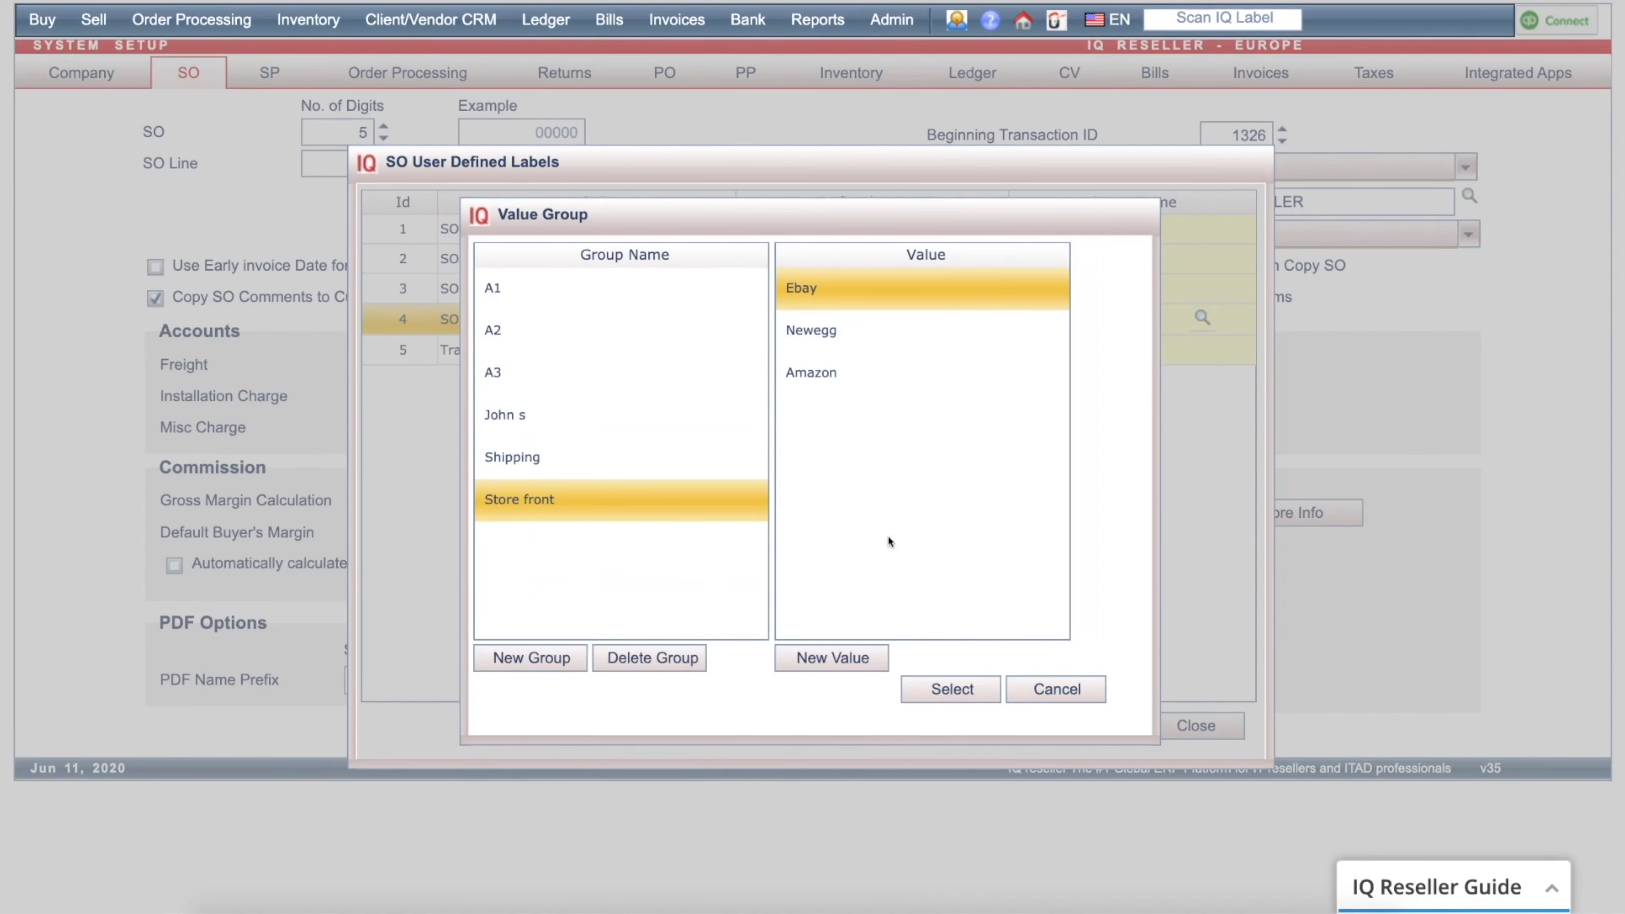
left_click(946, 697)
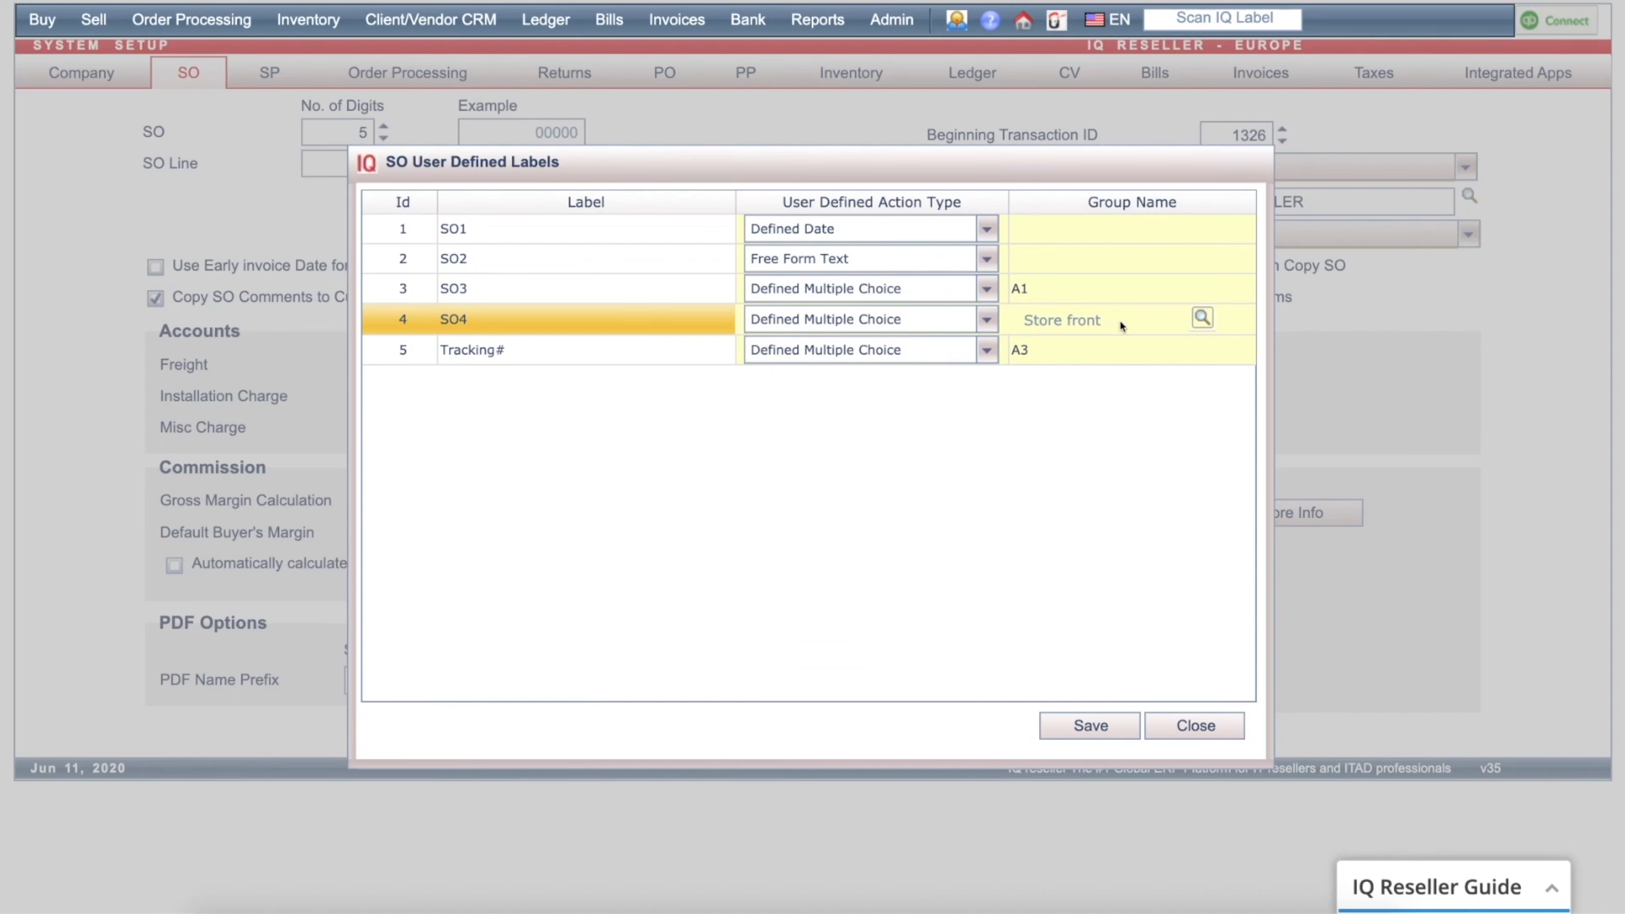
- Assign the Shipping value group to the Tracking# field and save the sales order user-defined labels
left_click(1036, 357)
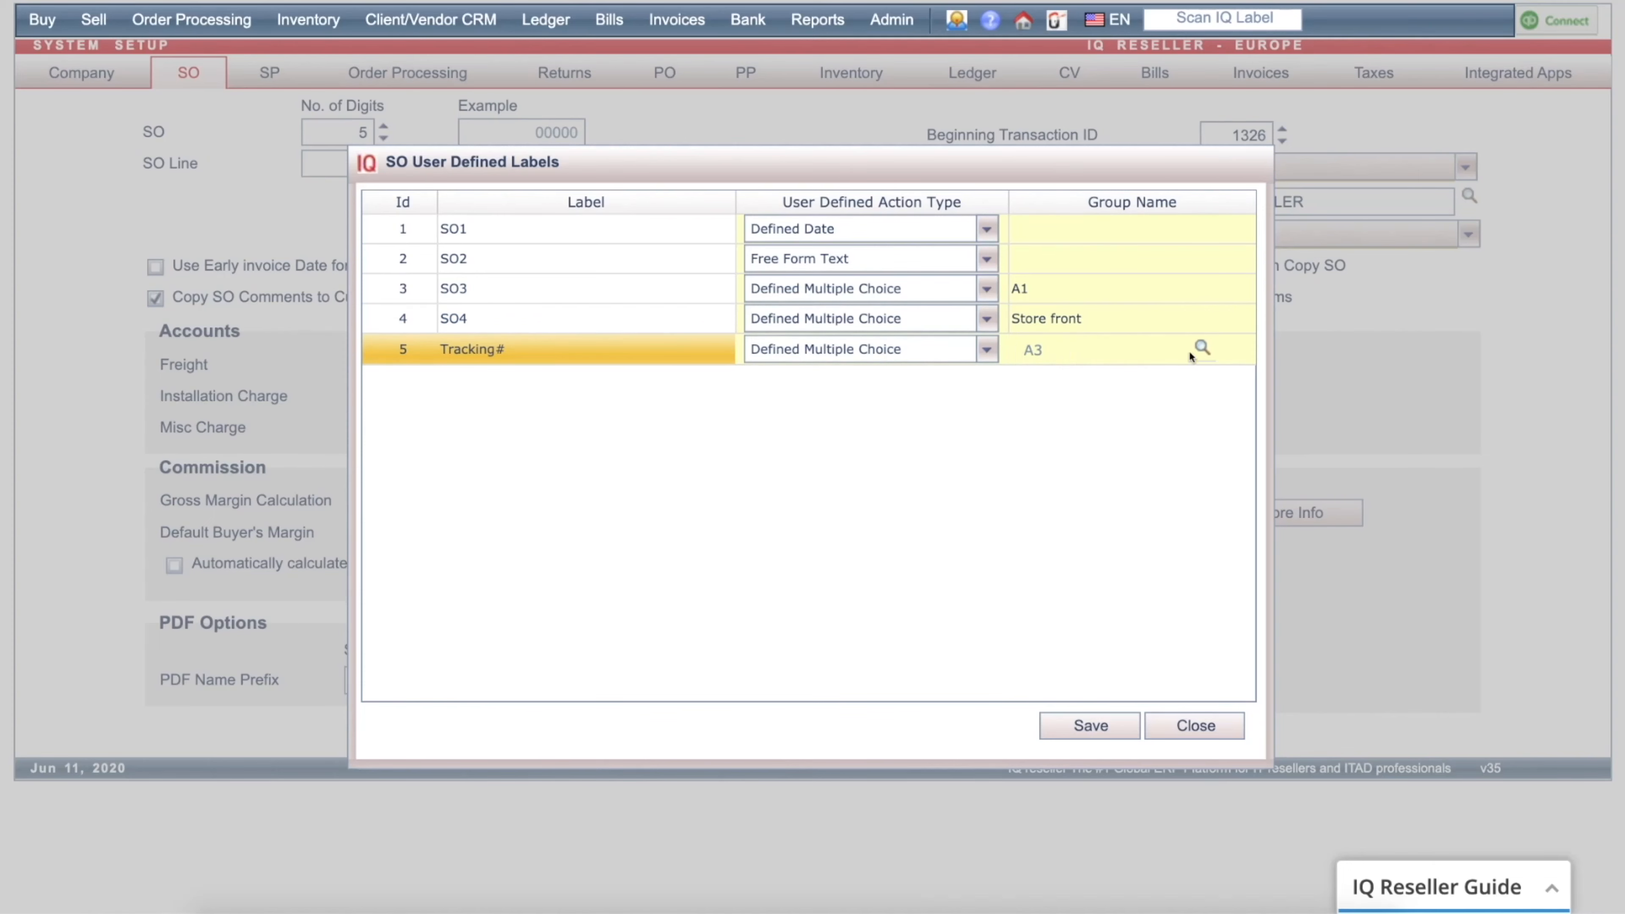
left_click(1201, 348)
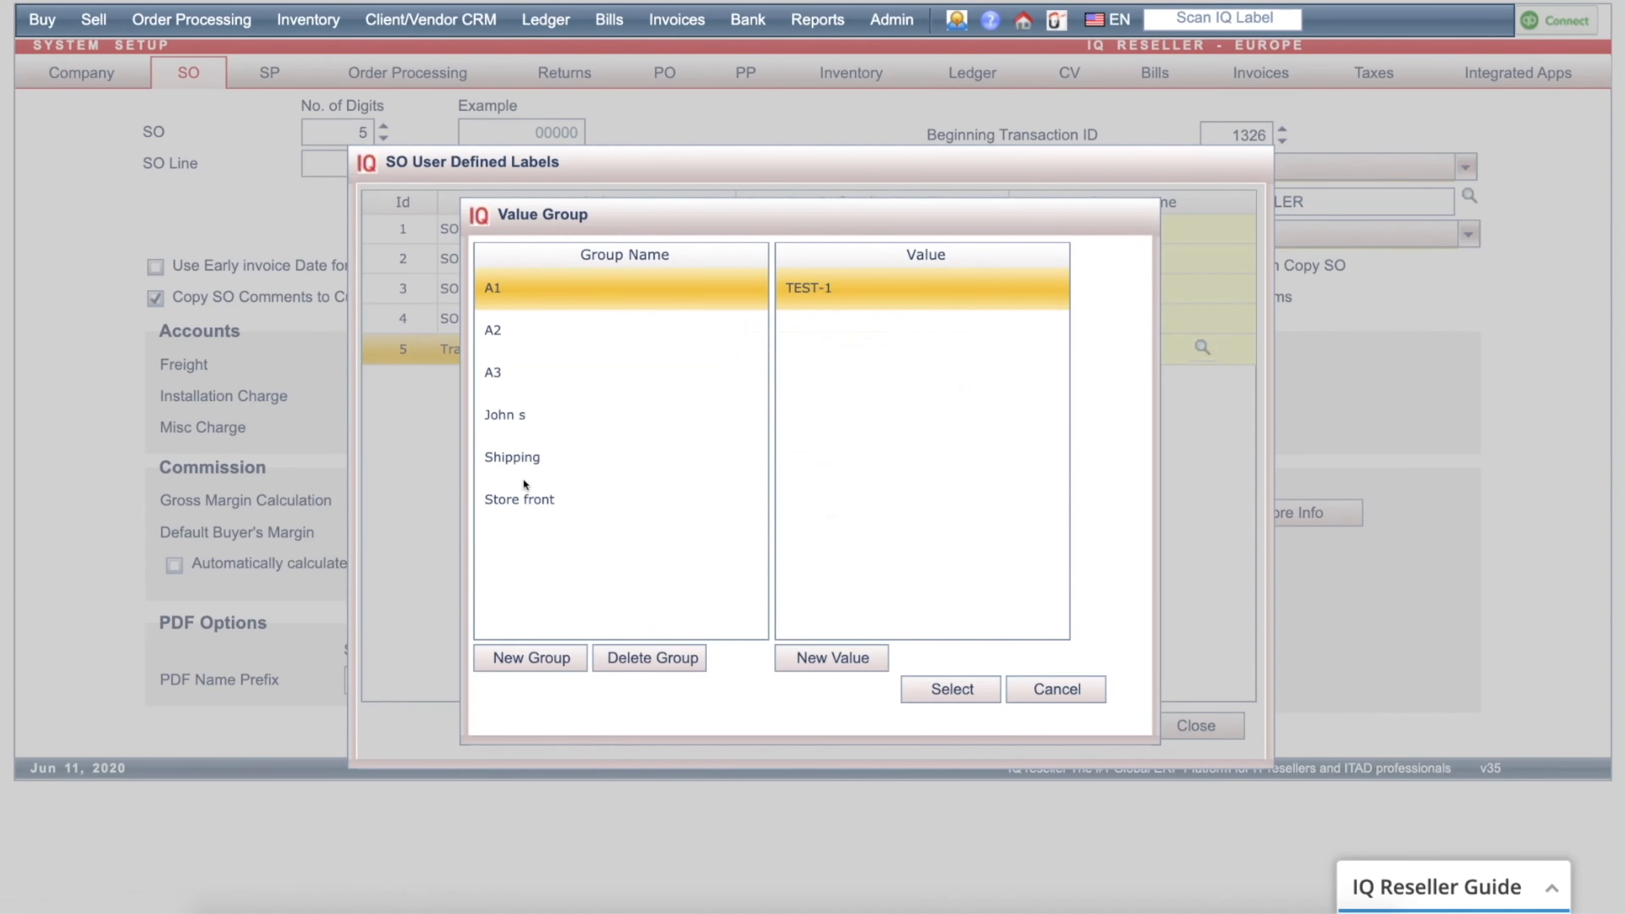
left_click(529, 458)
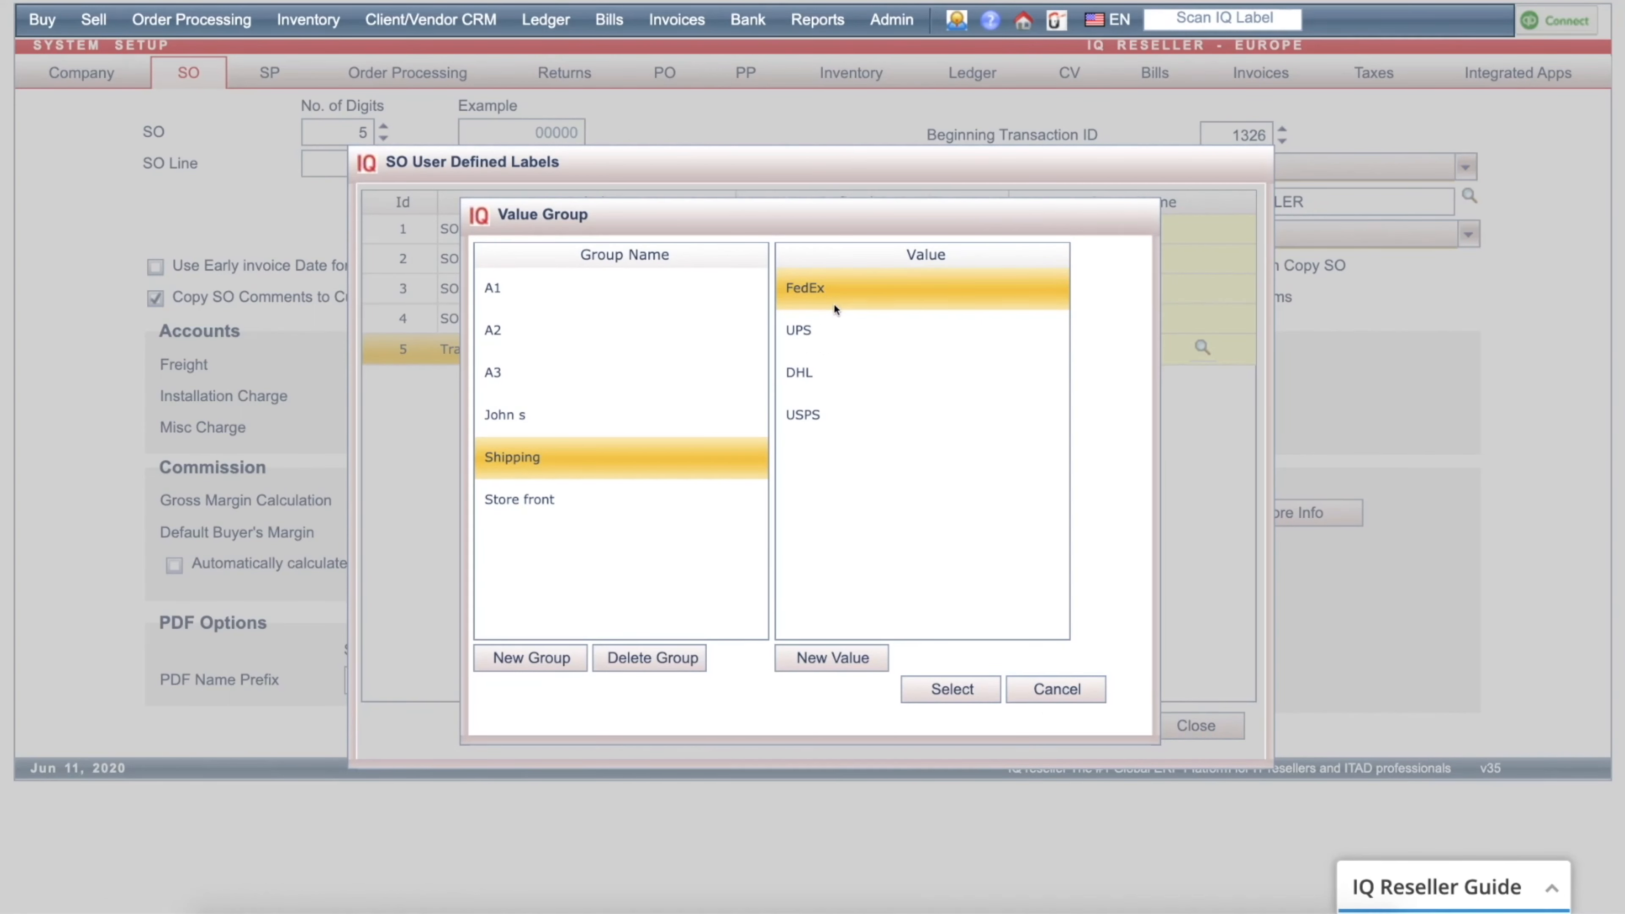
left_click(951, 689)
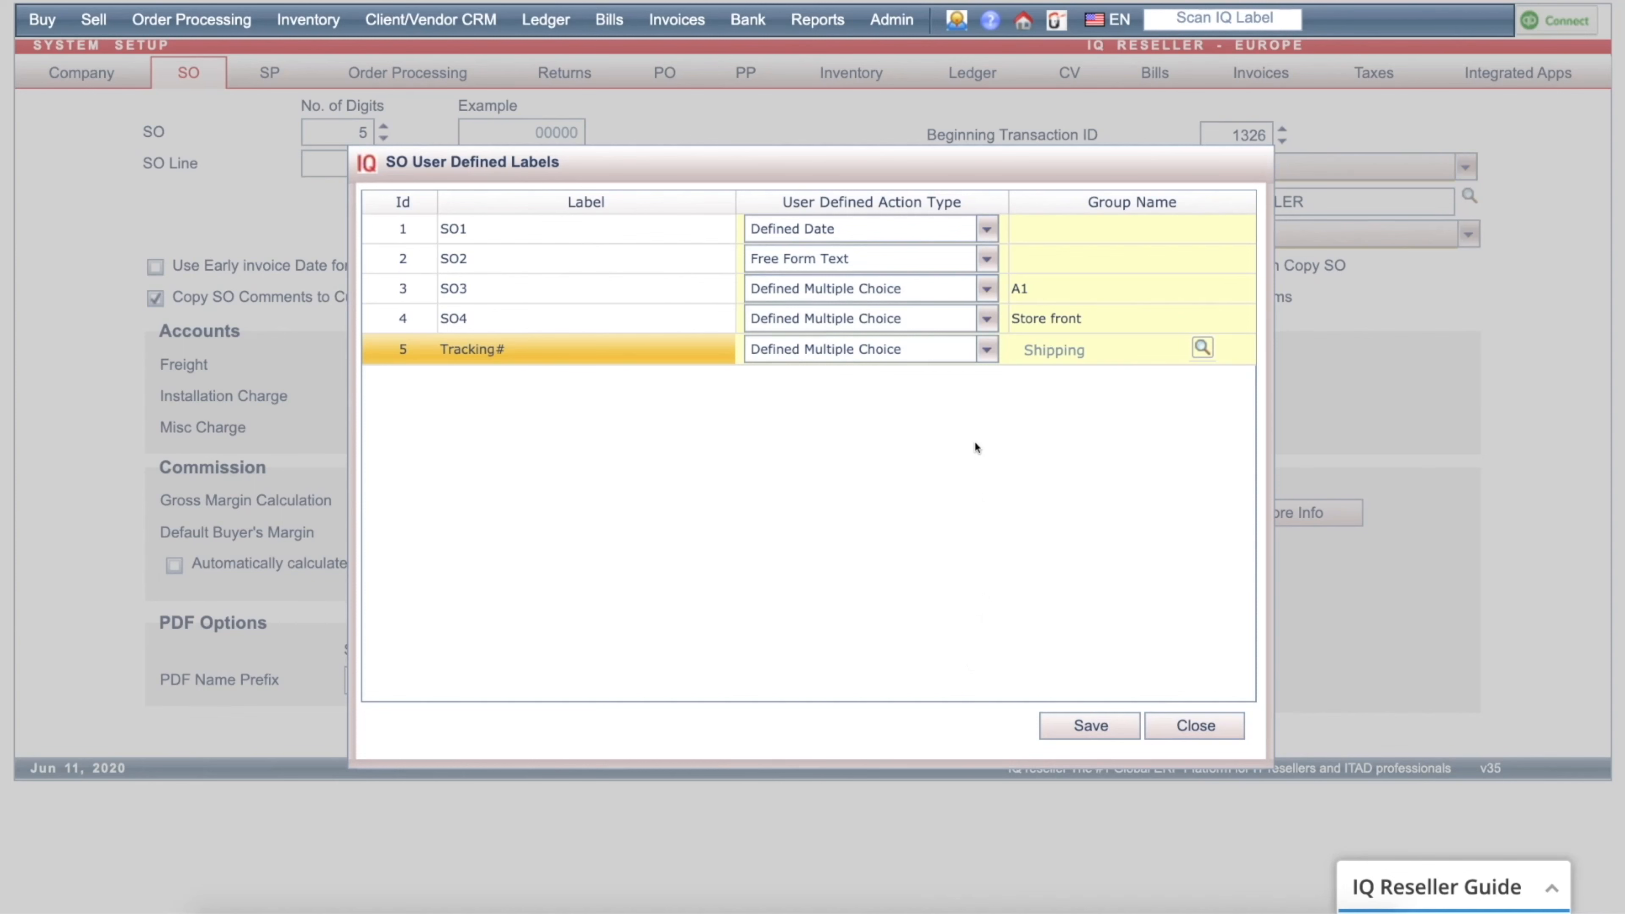
left_click(1067, 729)
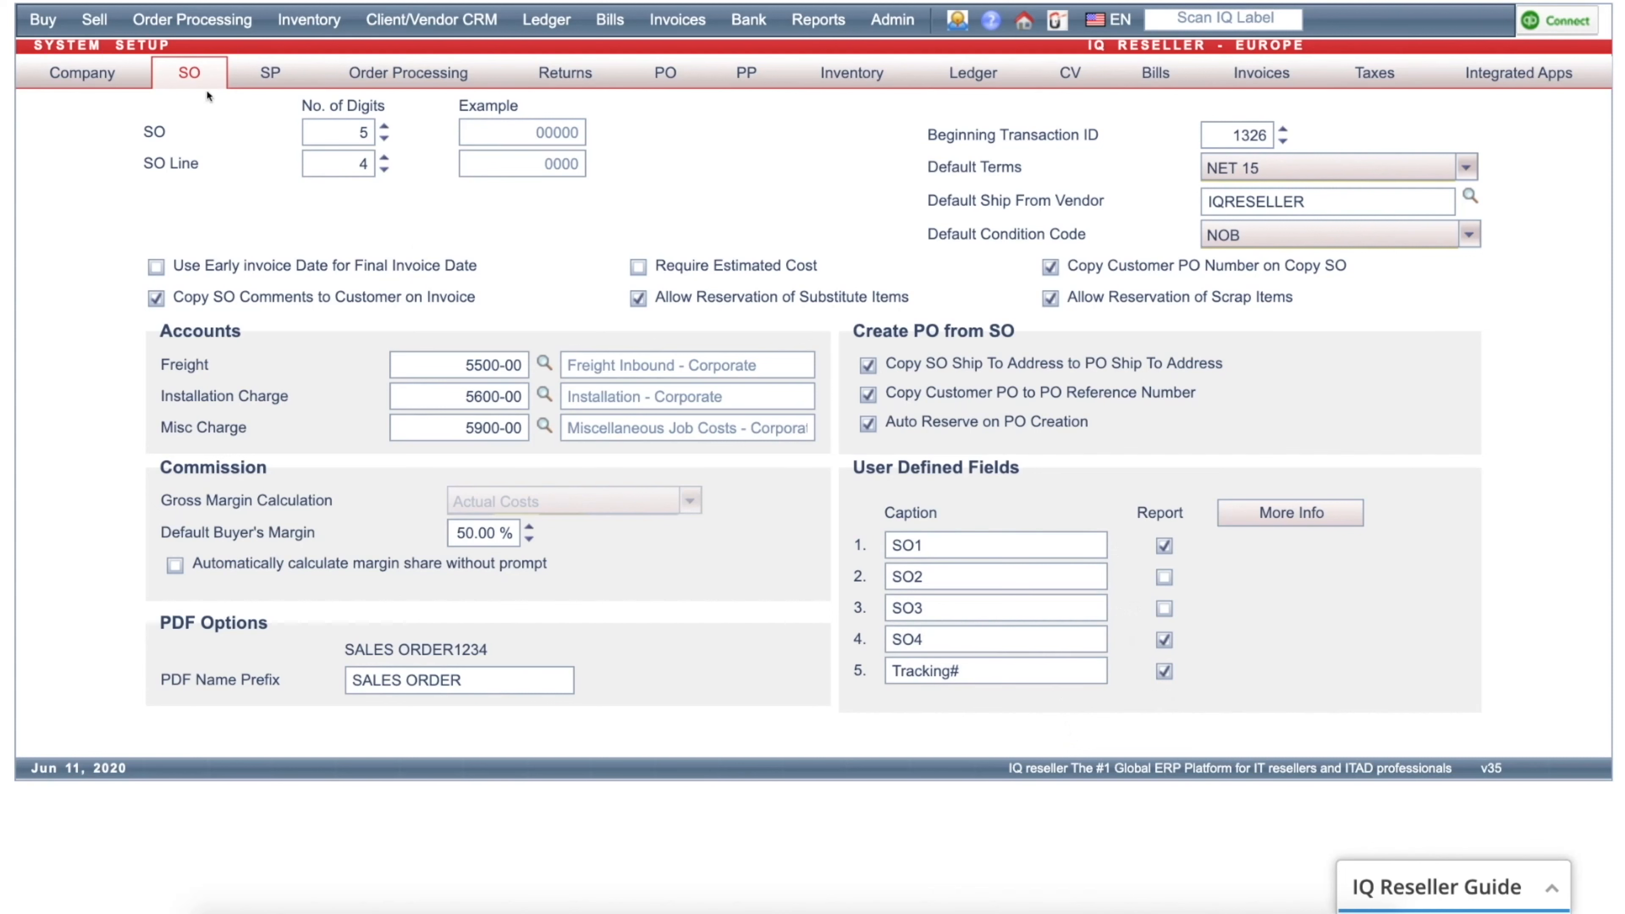
- Review the sales proposal (SP) user-defined labels in System Setup and save them
left_click(276, 80)
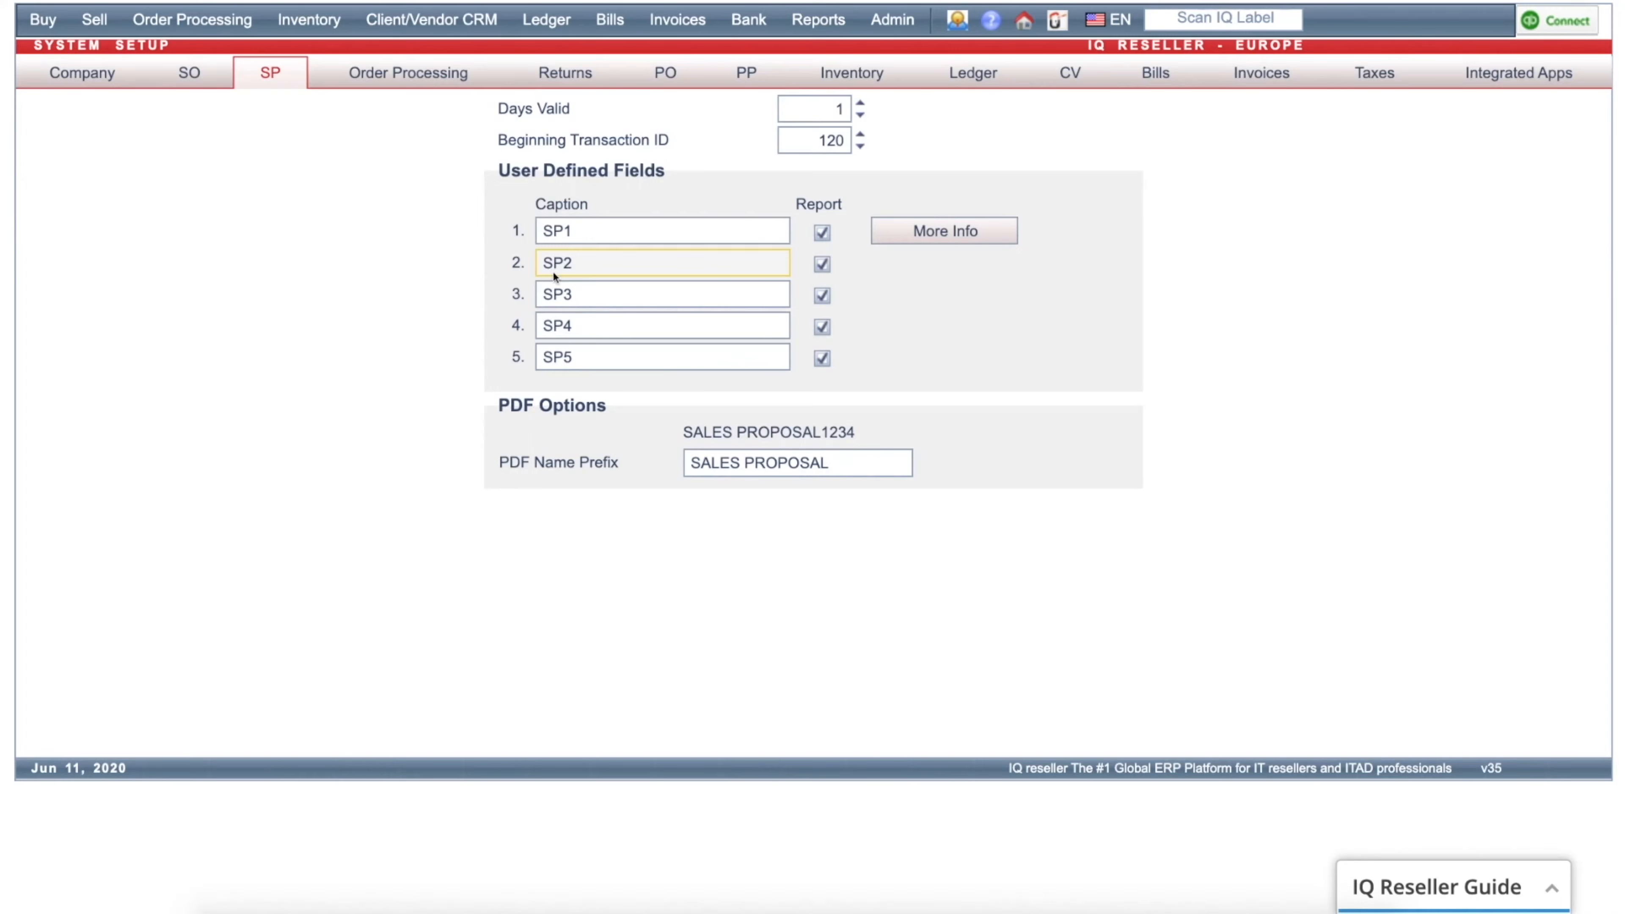
left_click(905, 241)
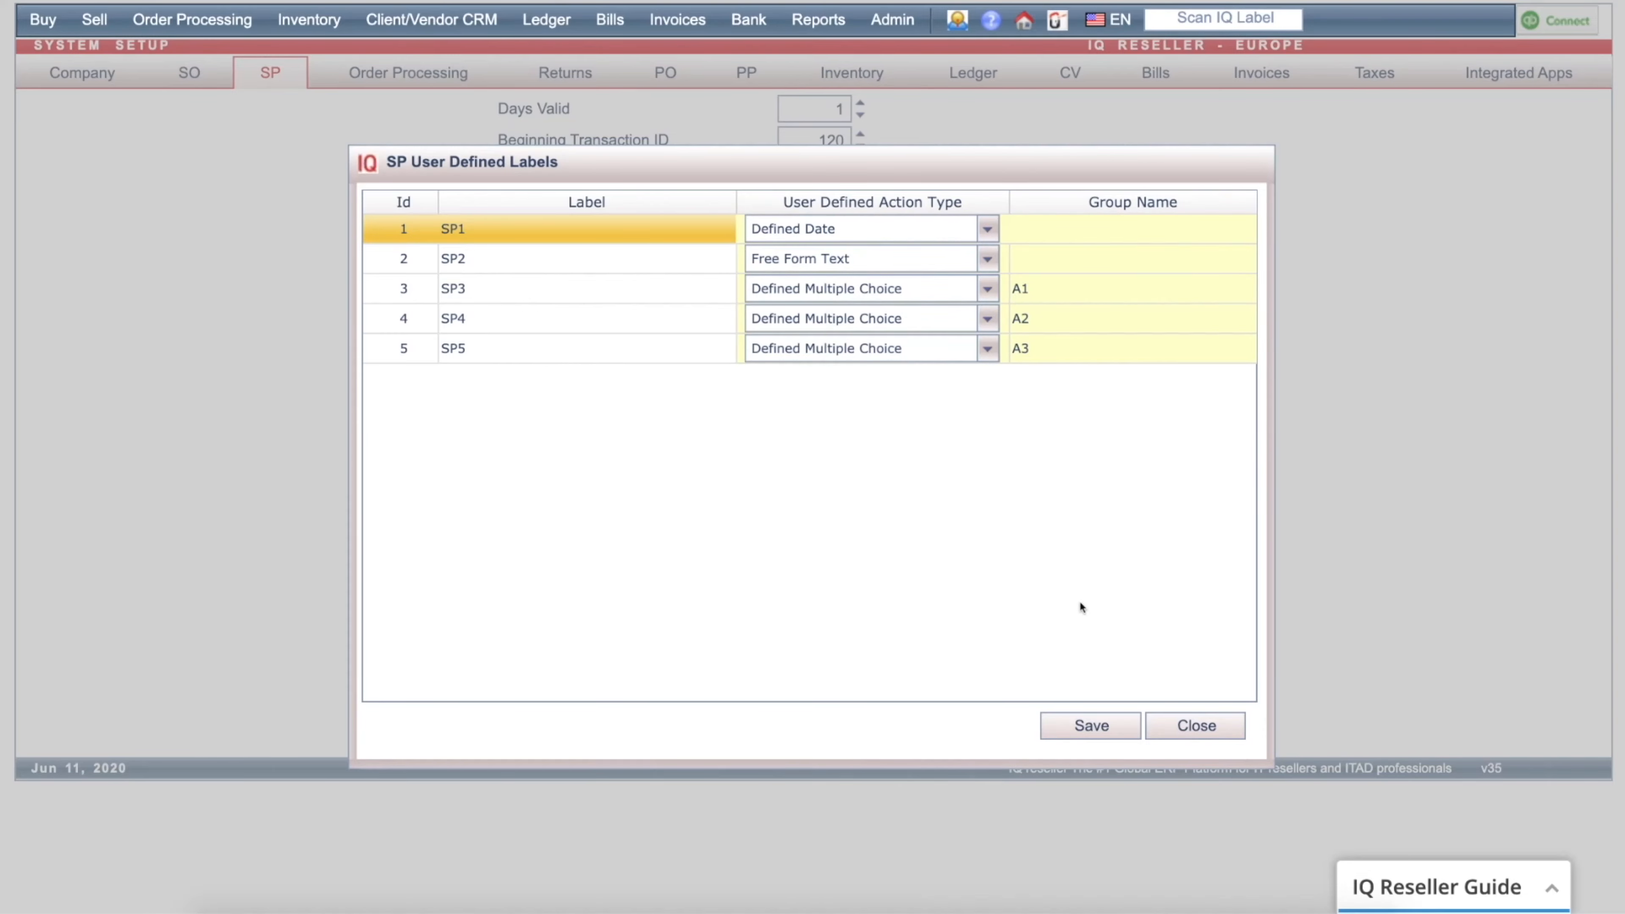
left_click(1092, 726)
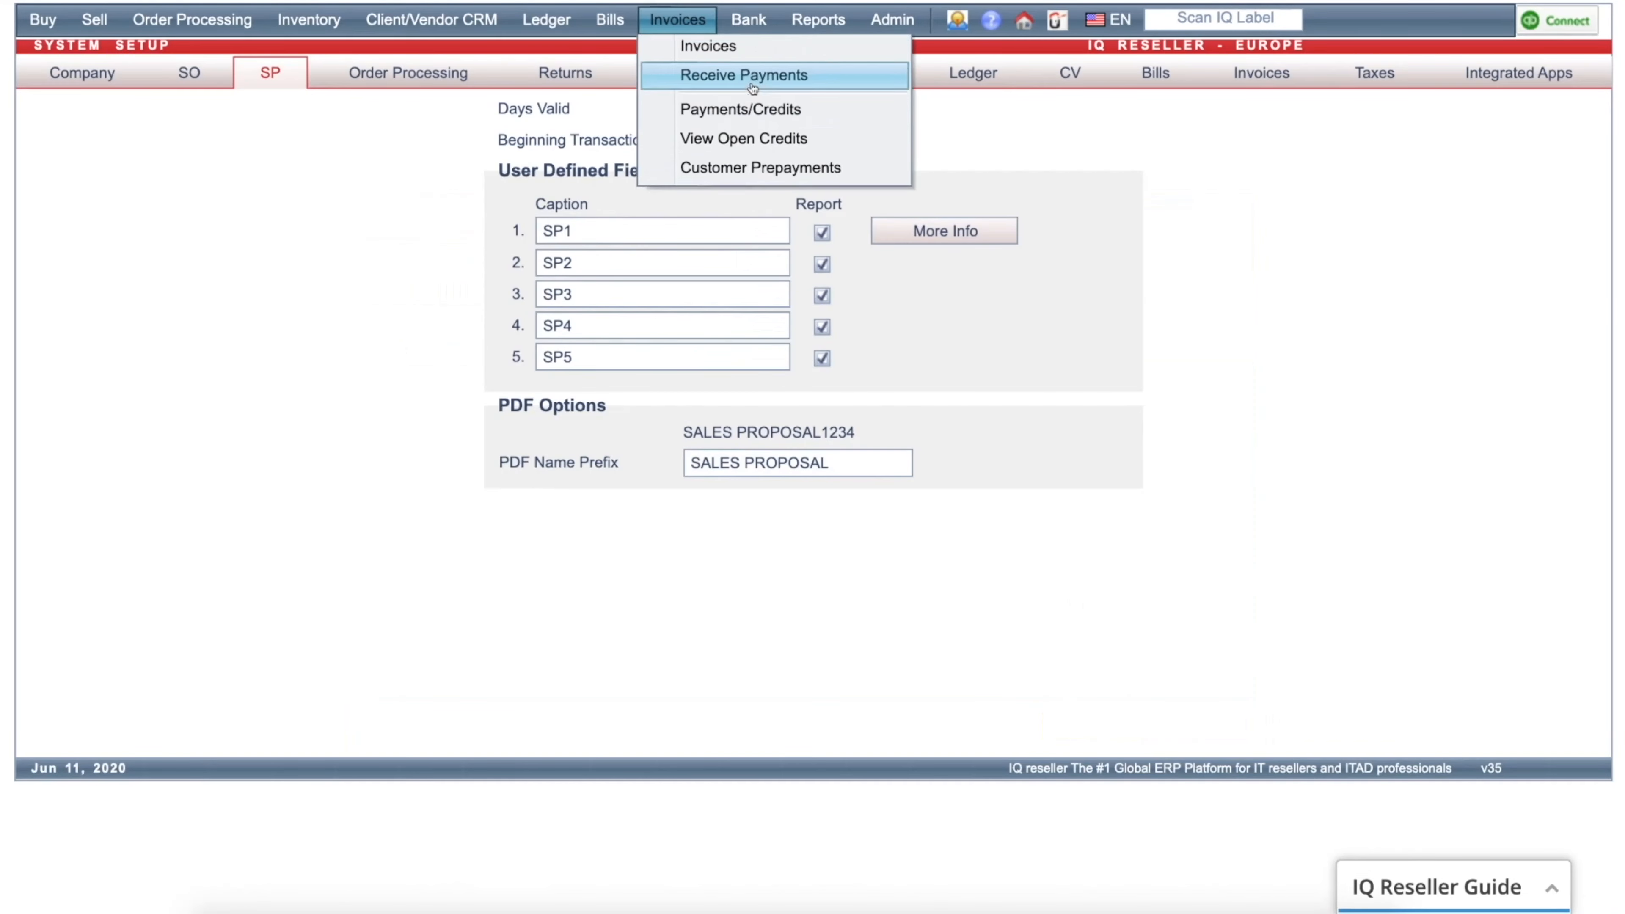
- Open the user-defined labels for invoices in System Setup to review their action types and groups
left_click(1254, 73)
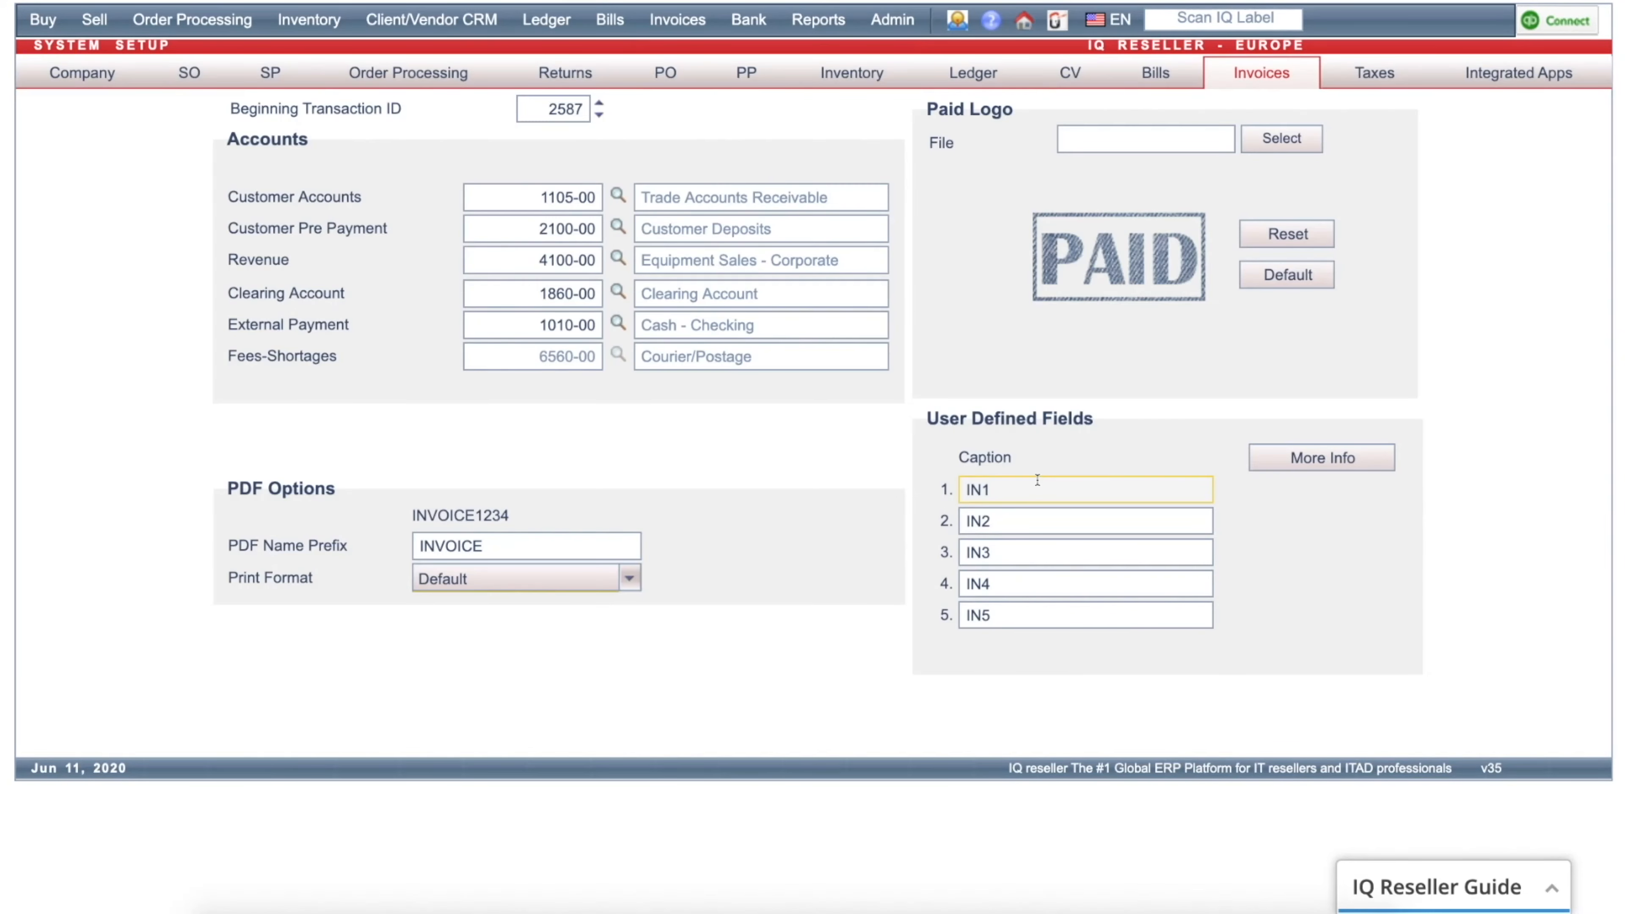
left_click(1332, 462)
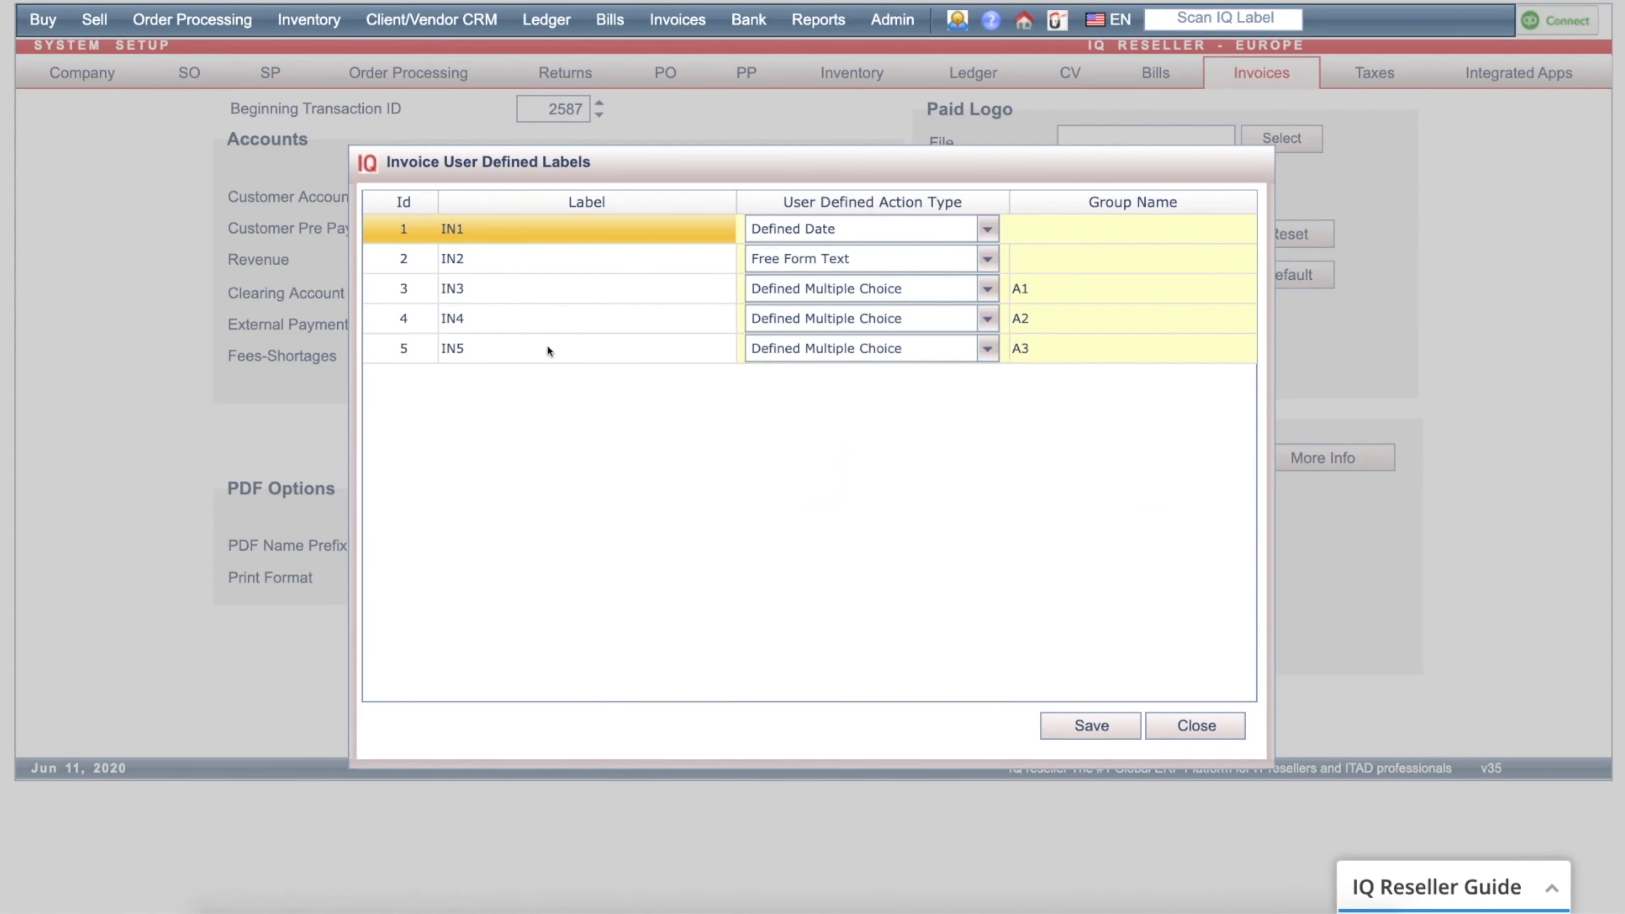
- Close the invoice user-defined labels and go to the sales order (SO) page of System Setup
left_click(1195, 716)
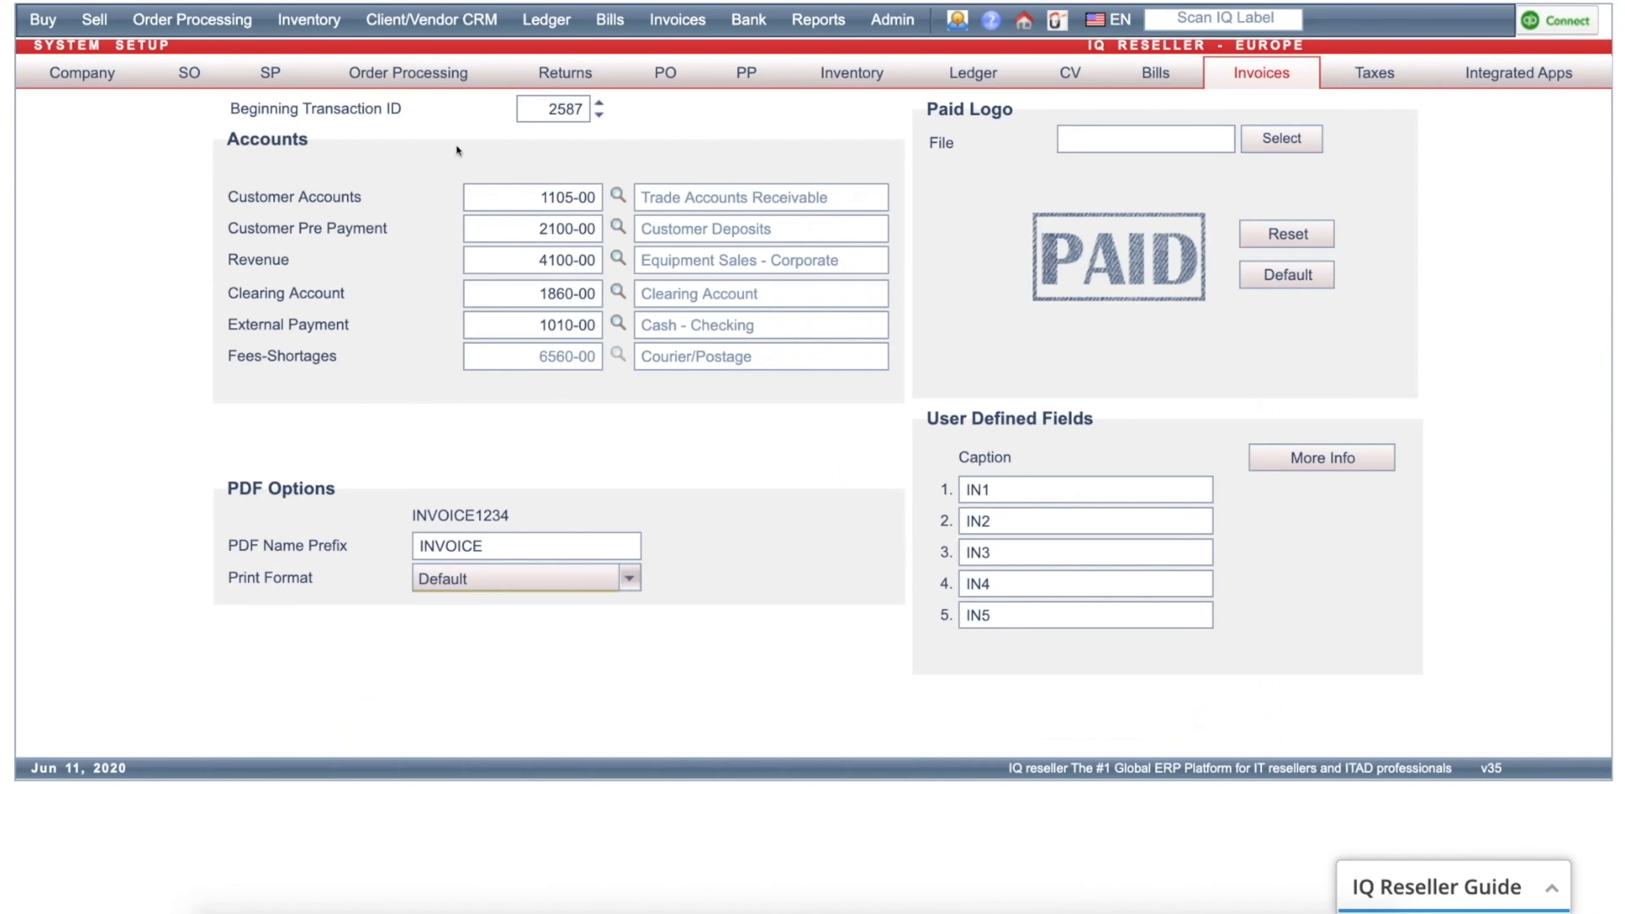
left_click(188, 87)
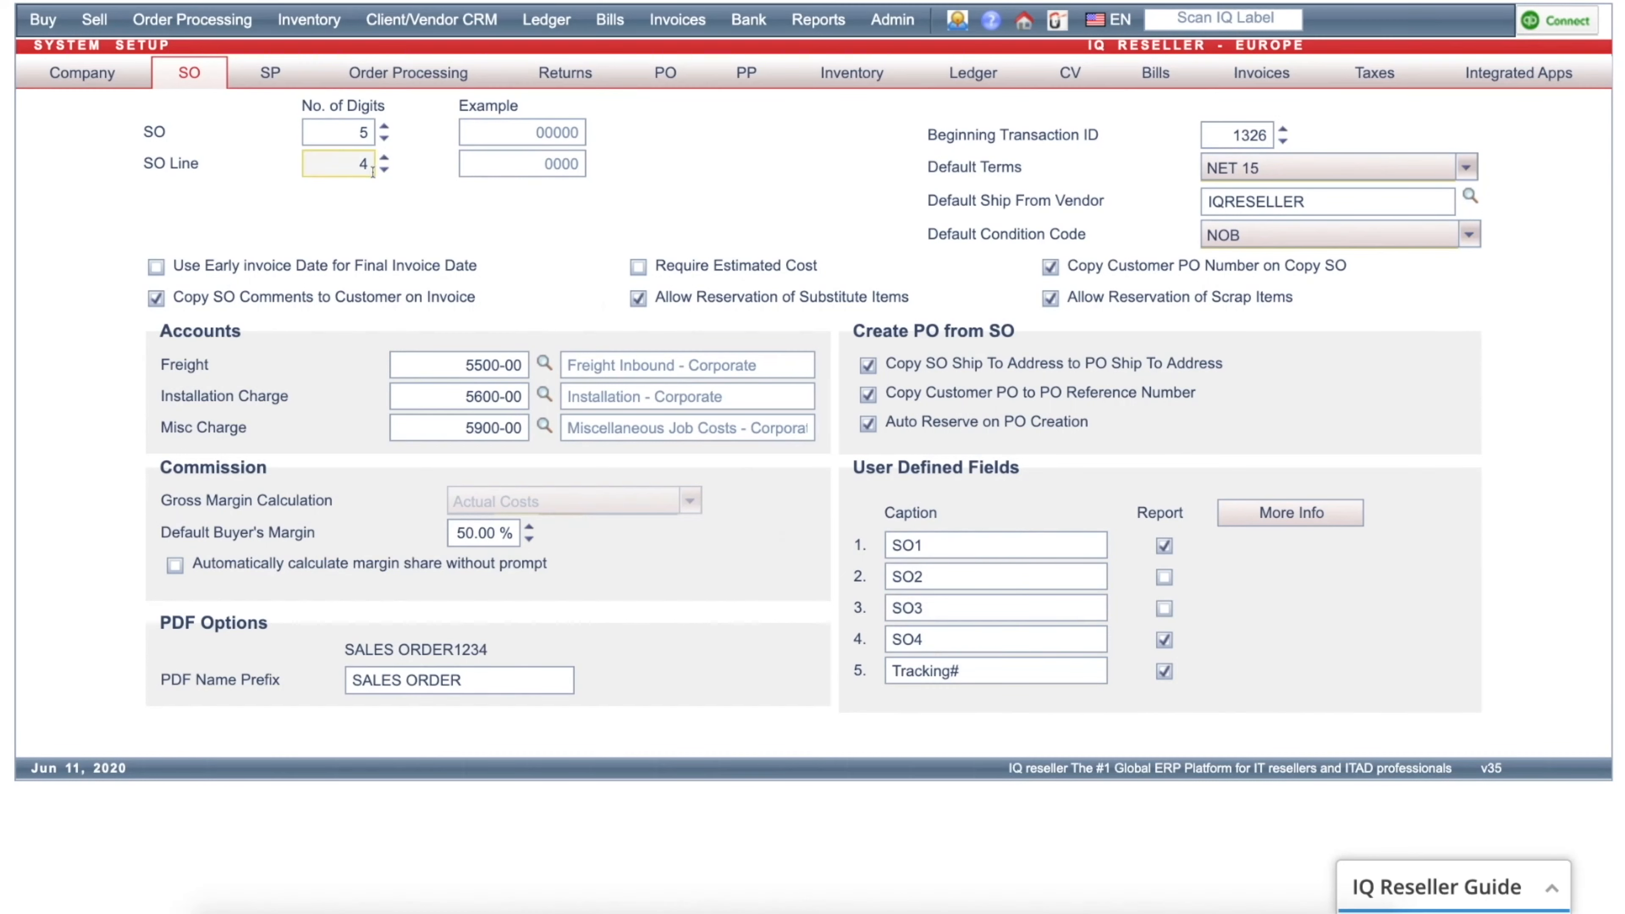
- Open the sales orders list and start a new sales order with client ID IQ
left_click(298, 21)
mouse_move(94, 19)
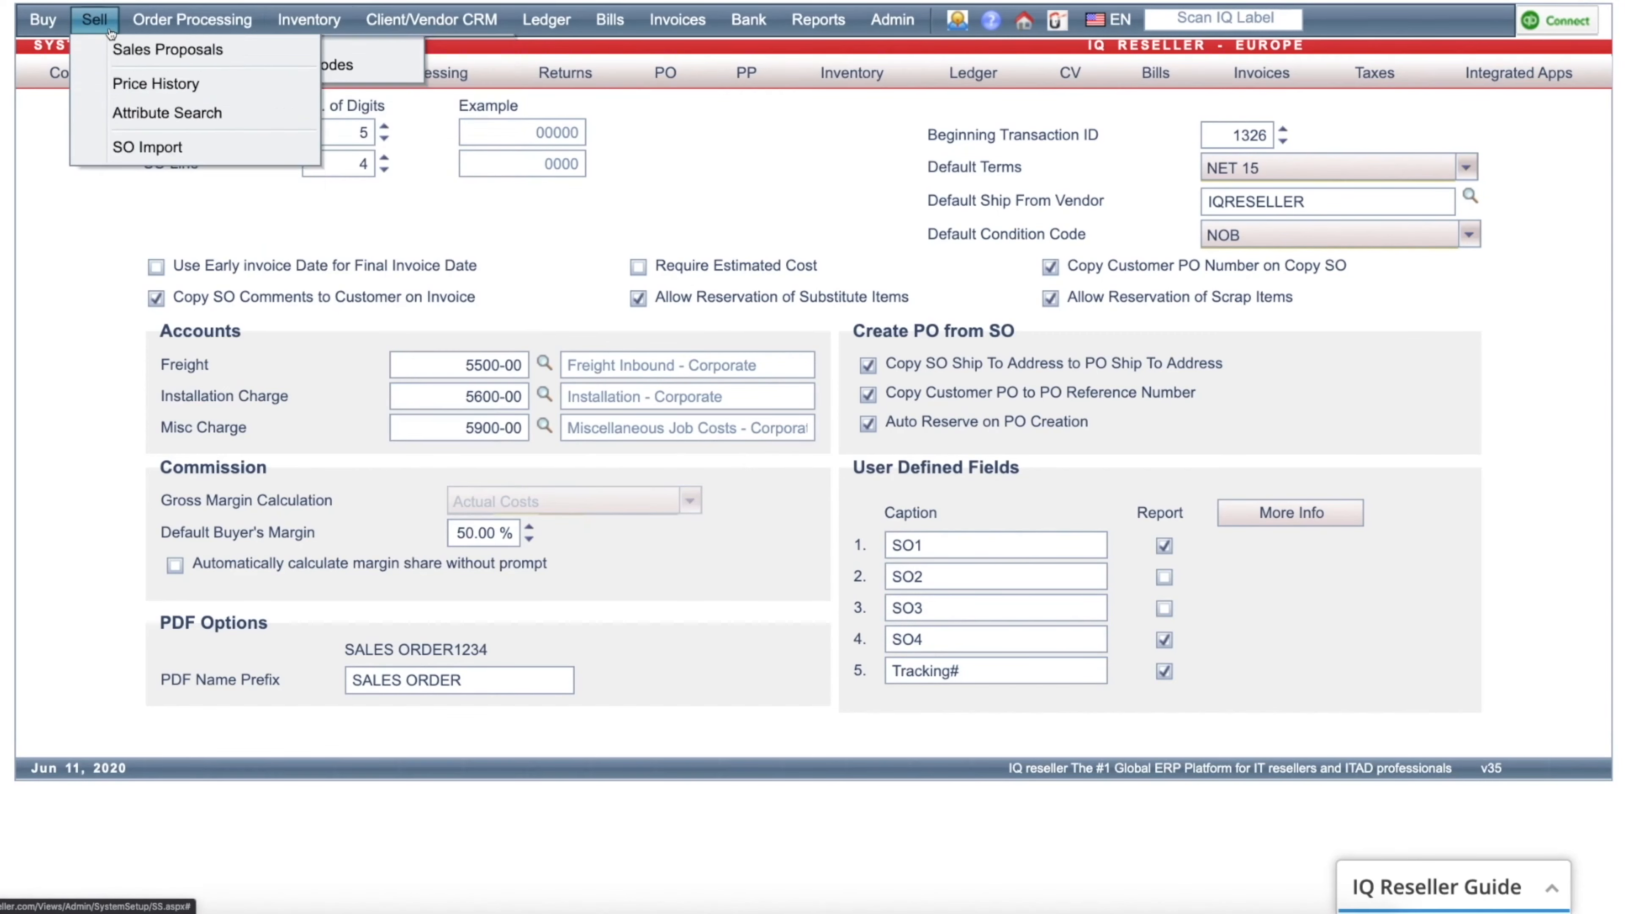
left_click(132, 148)
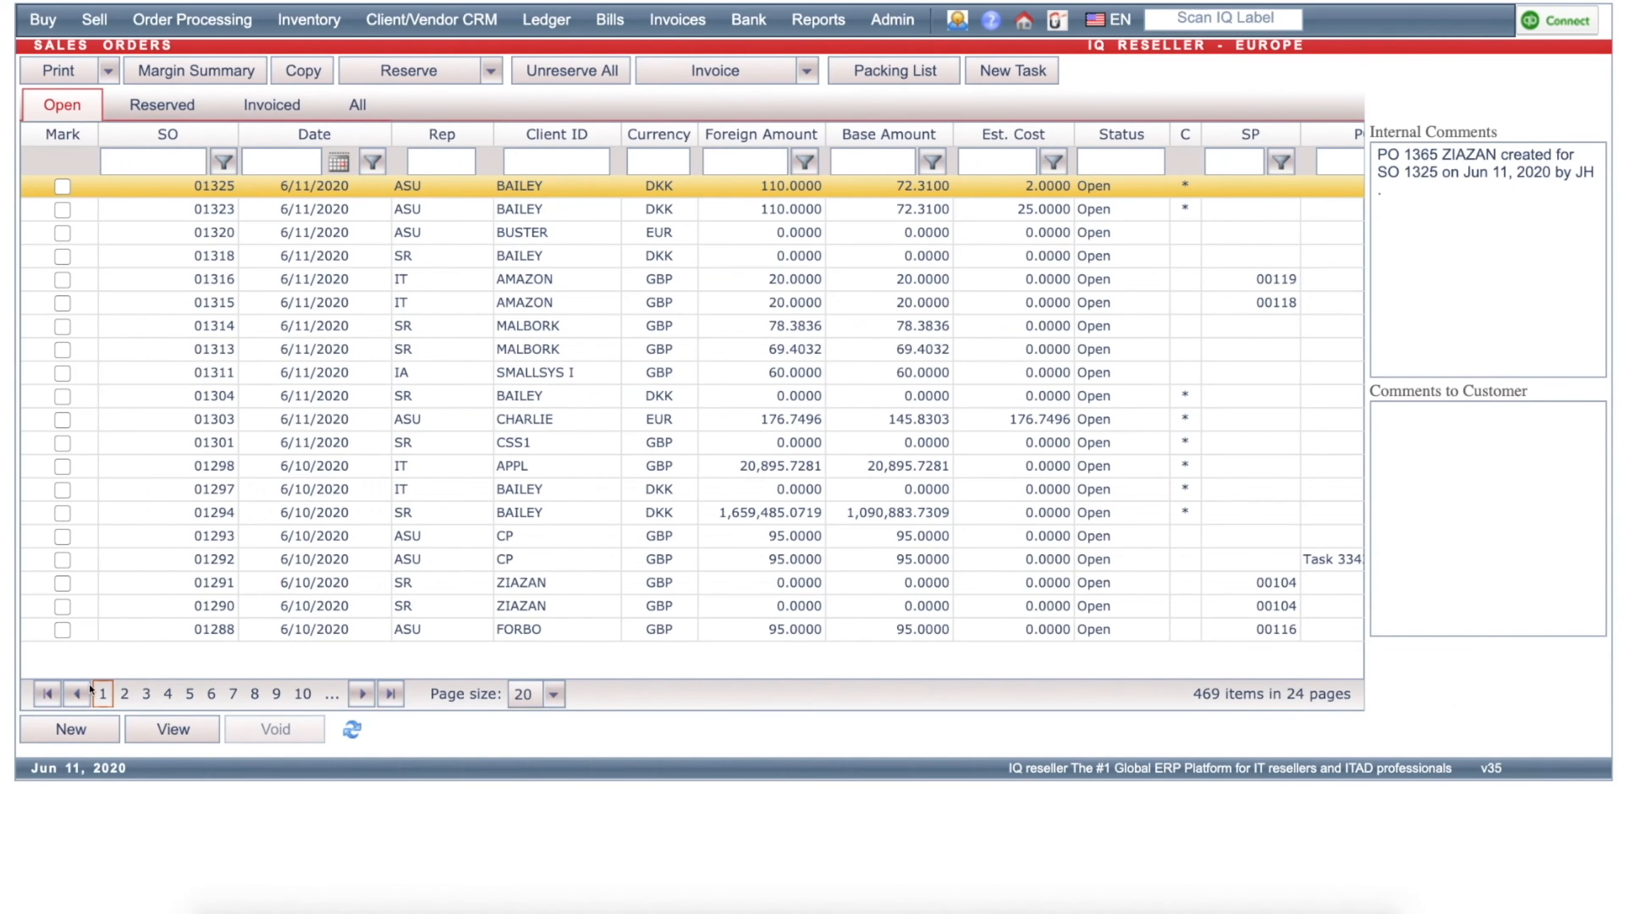
left_click(70, 729)
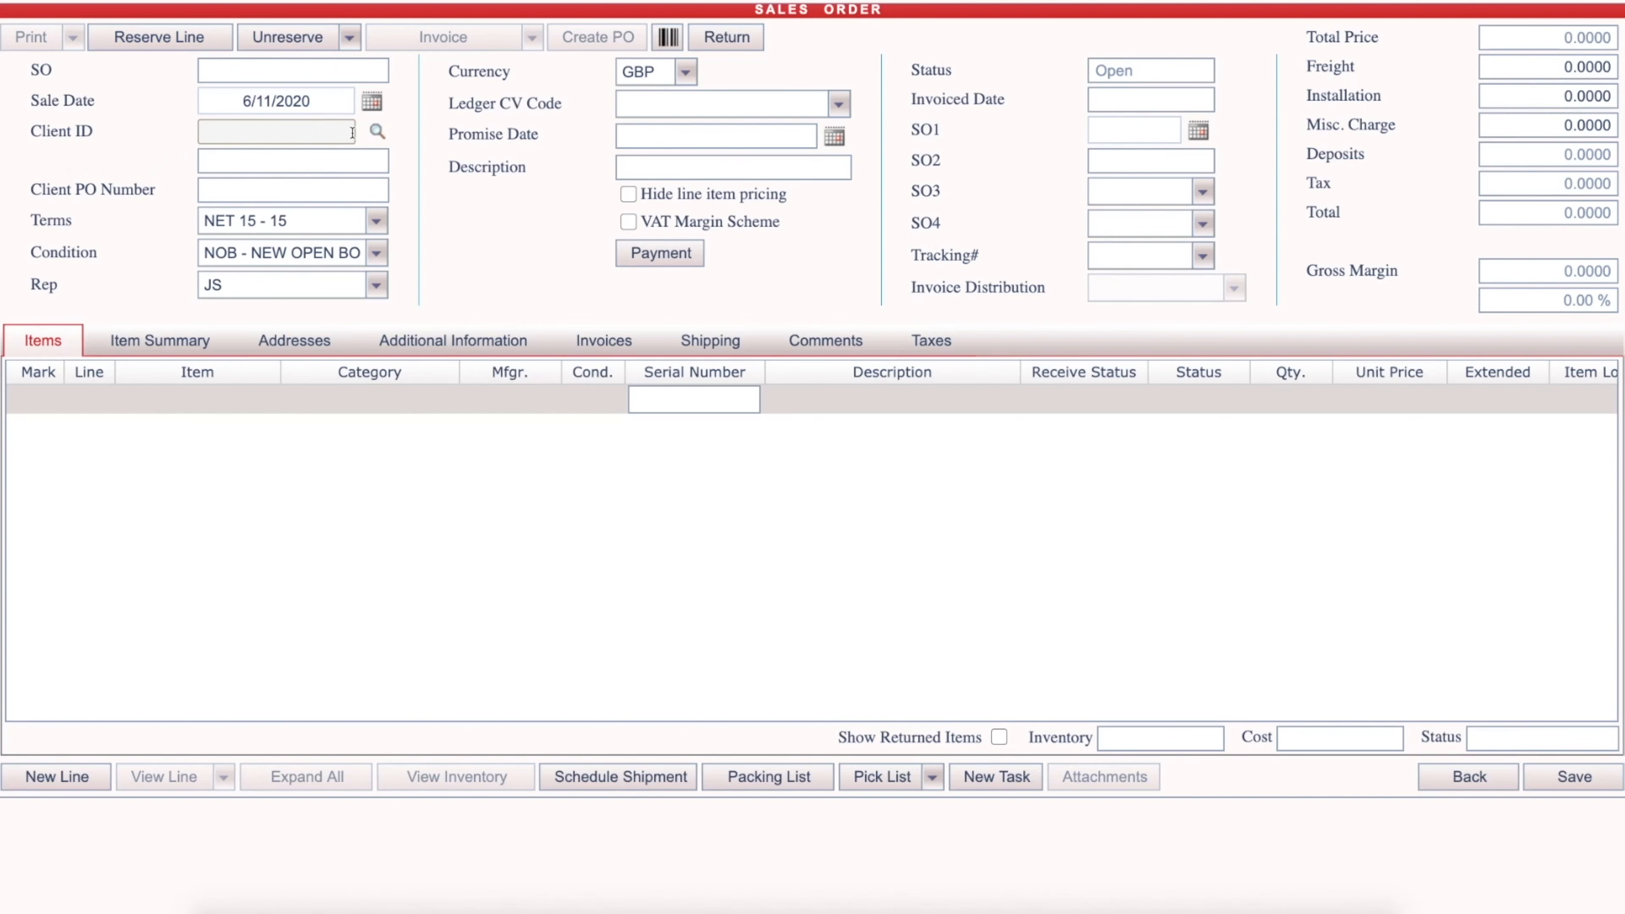
key("Tab")
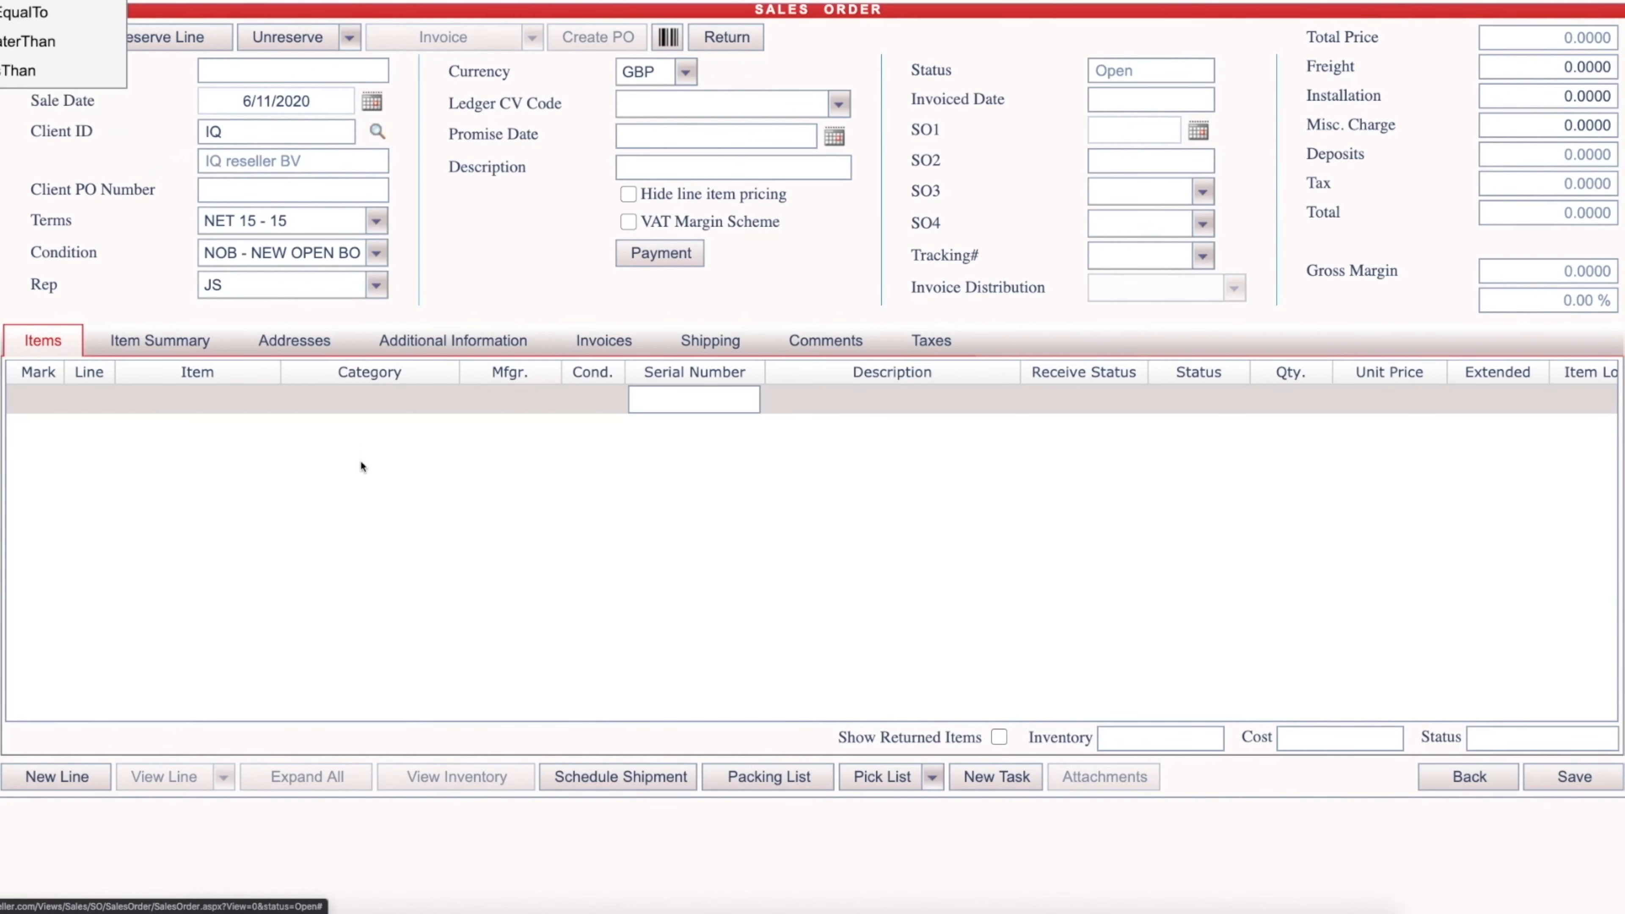
- Add a line to the sales order for item E001297 with a unit price of 60 and save it
left_click(89, 785)
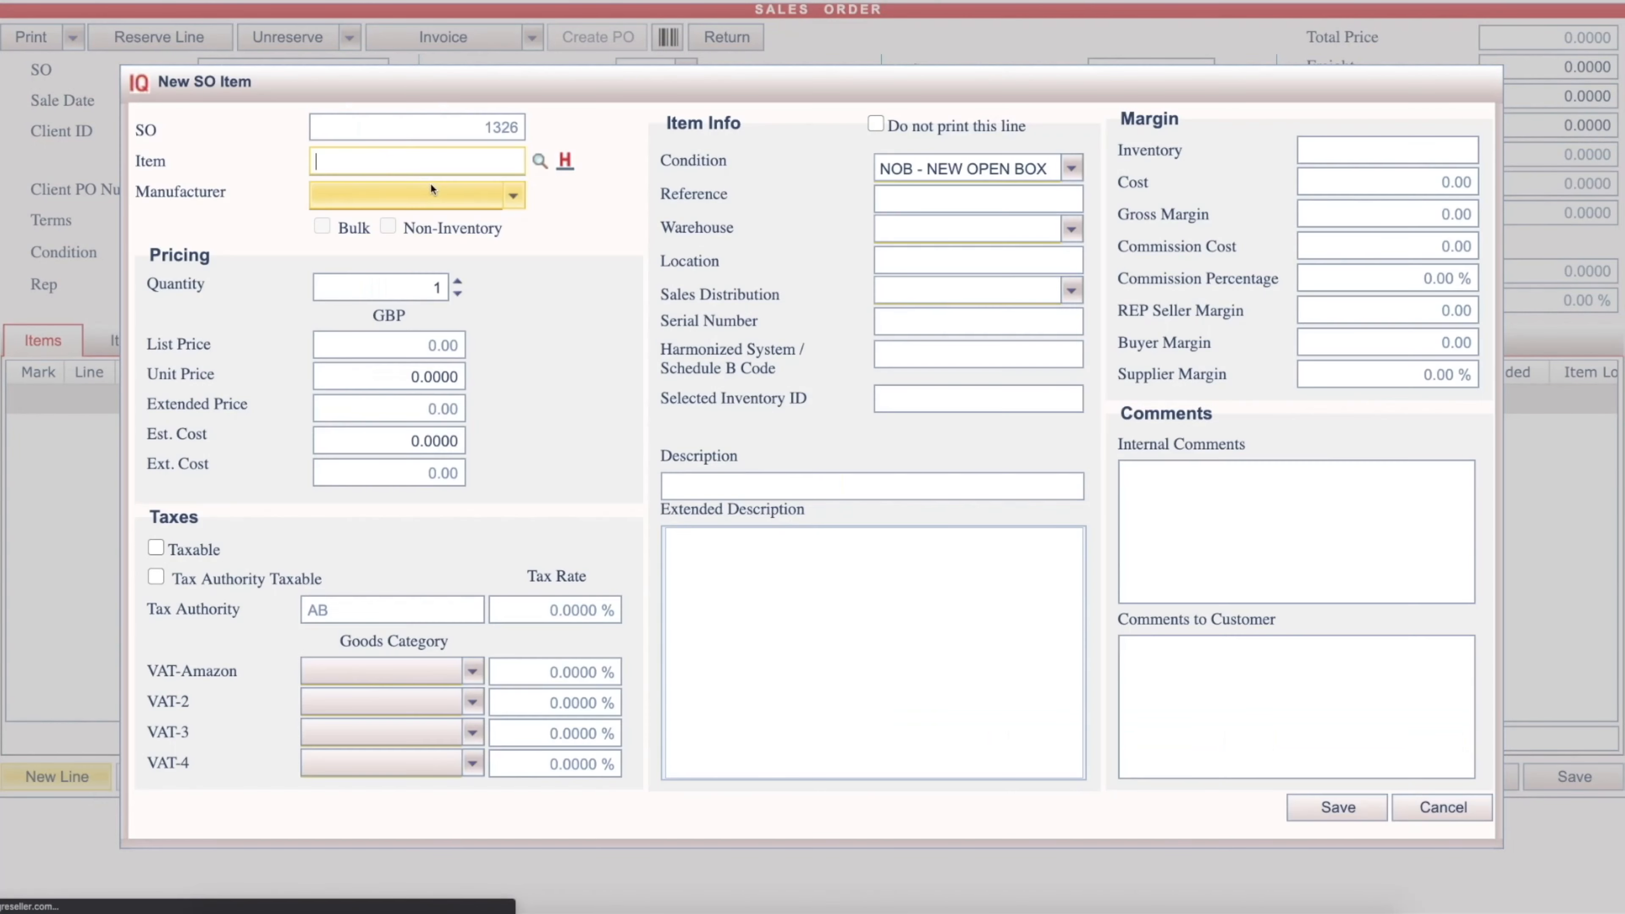
left_click(392, 166)
type("E001297")
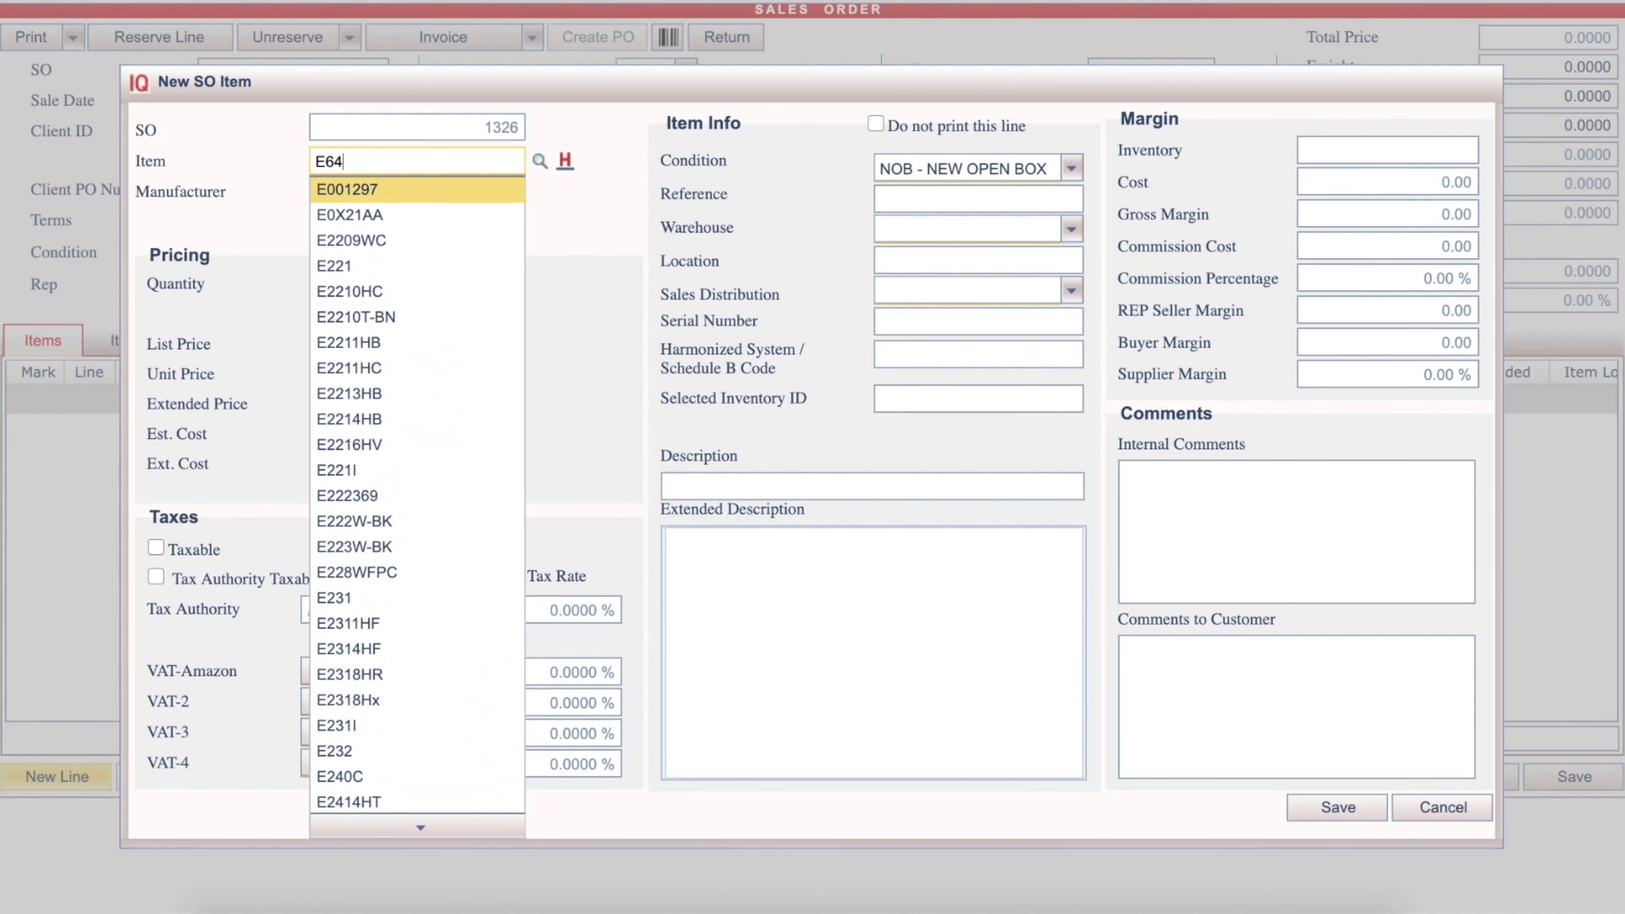
key("Return")
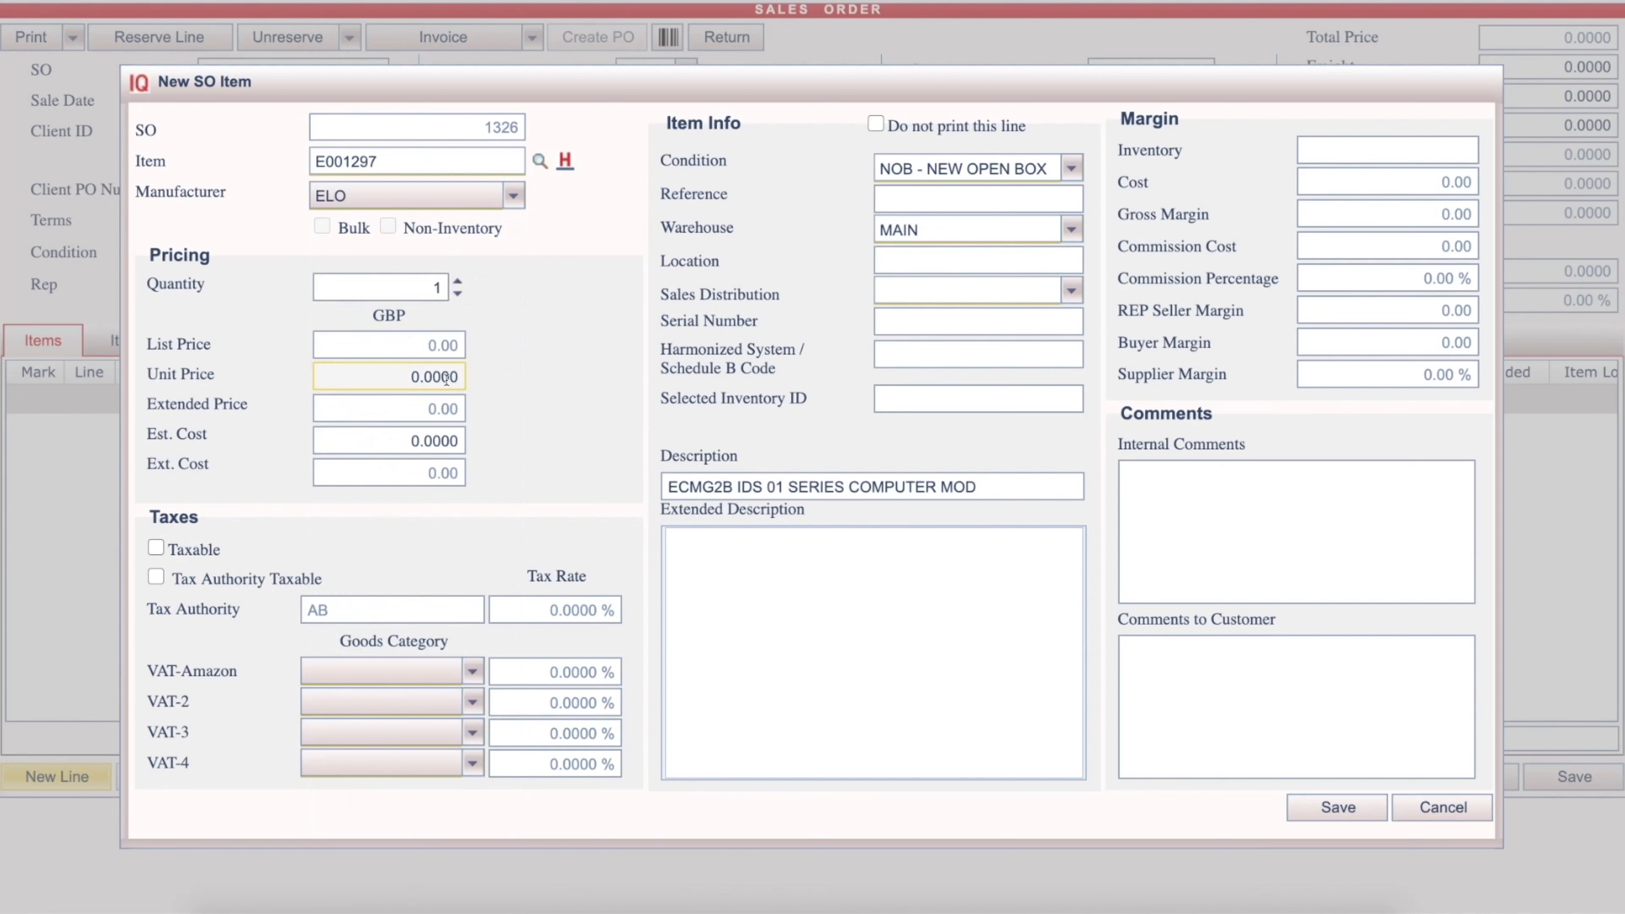
double_click(402, 168)
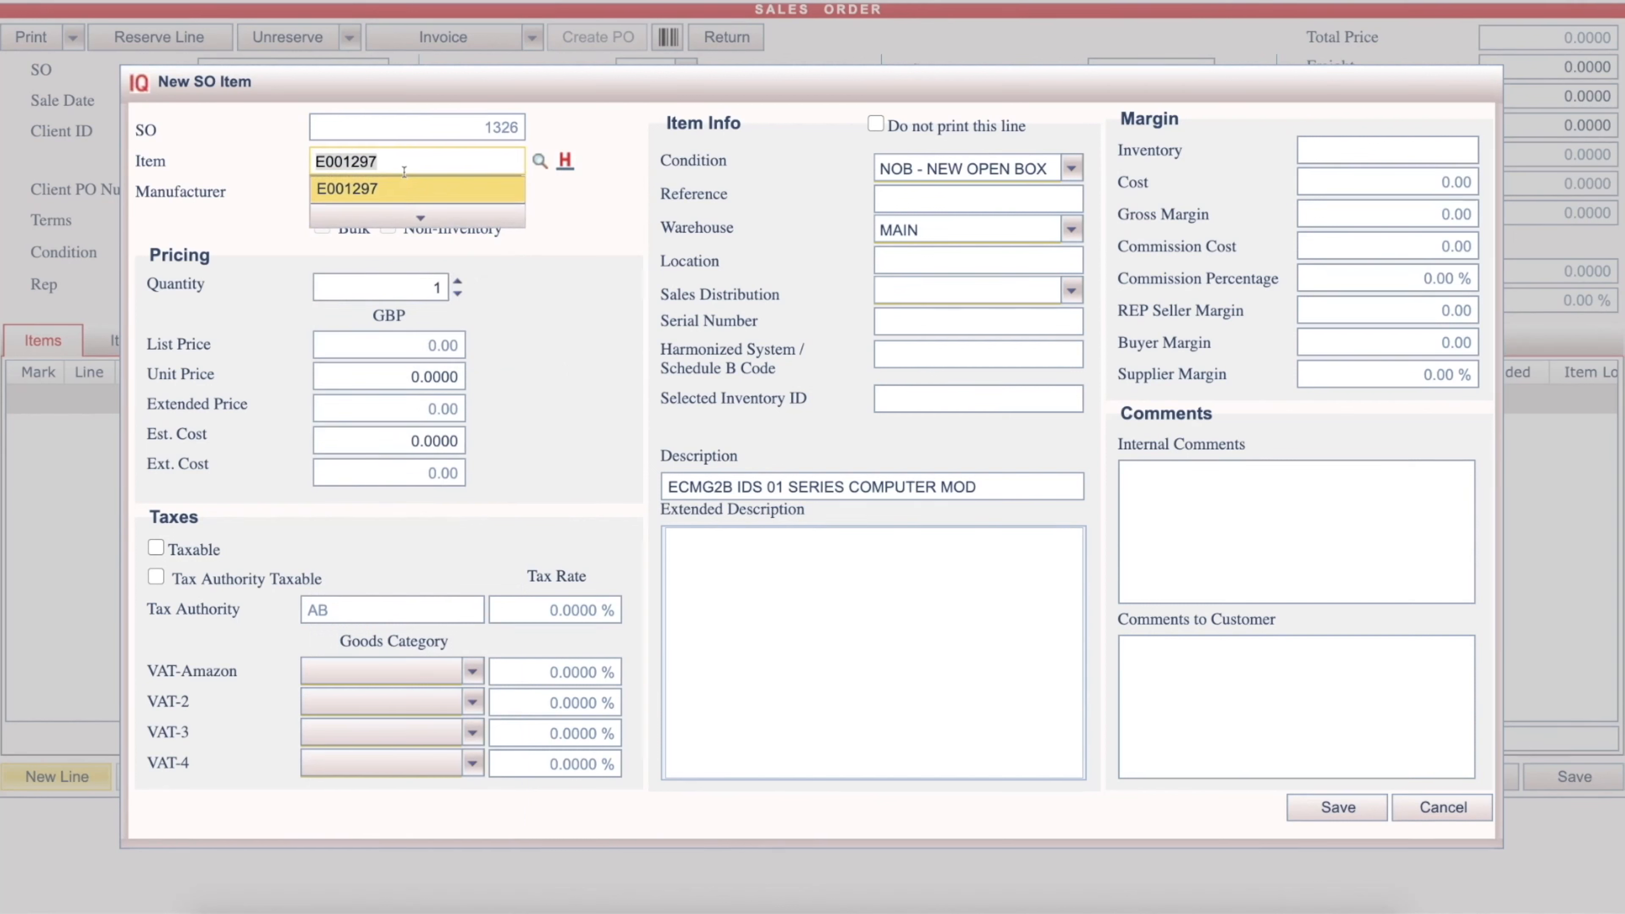
left_click(554, 336)
left_click(399, 380)
type("60")
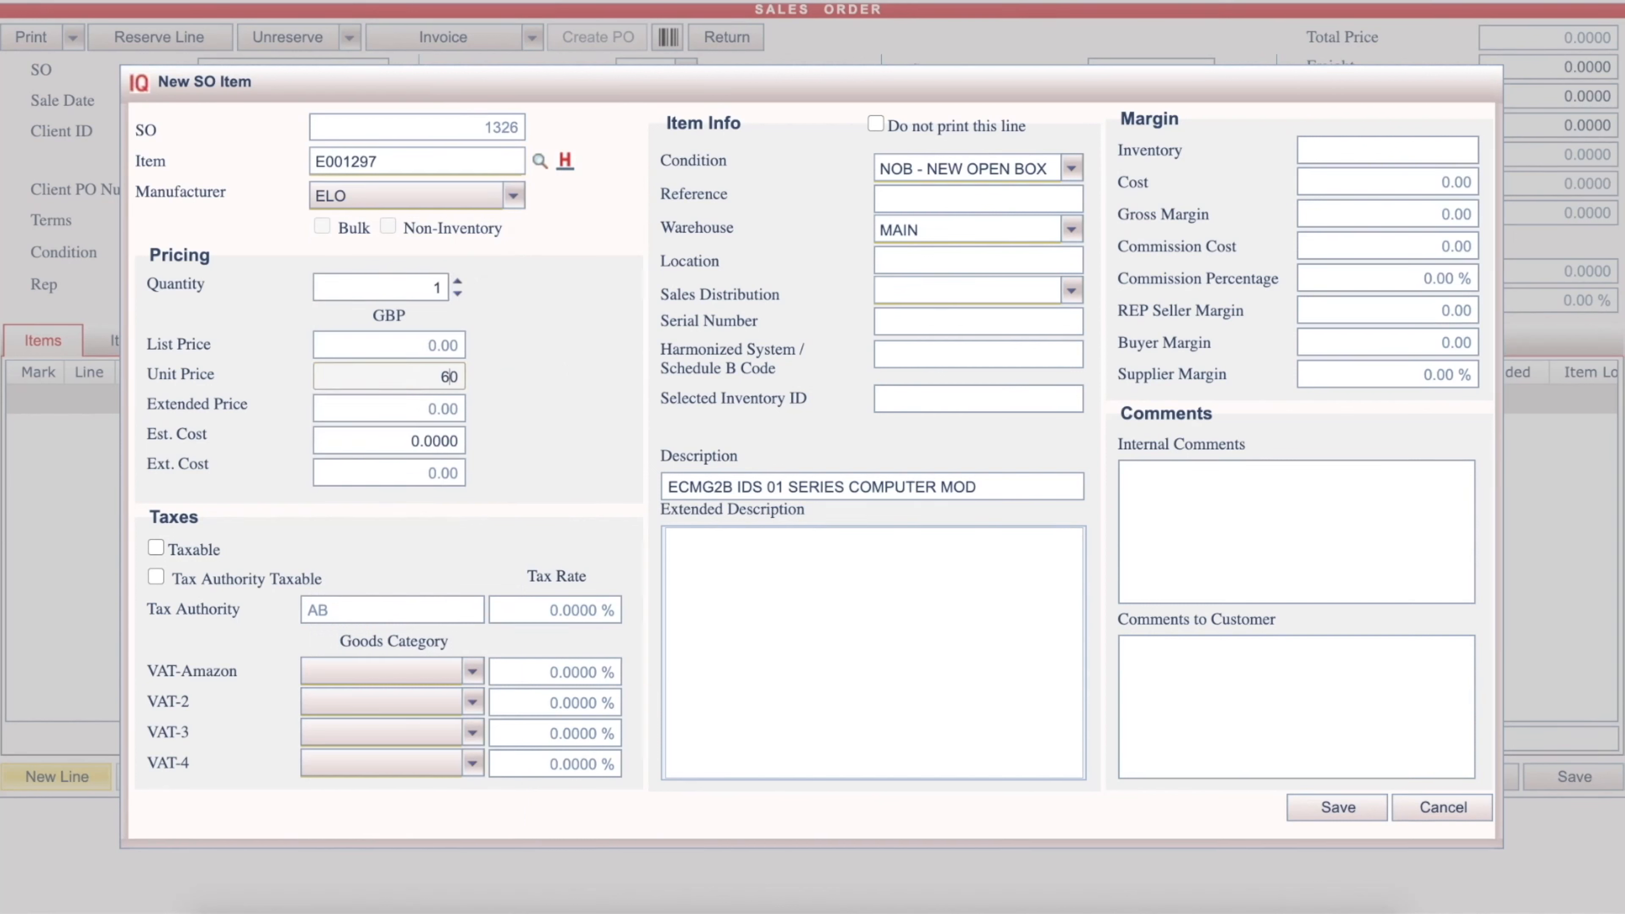
left_click(525, 493)
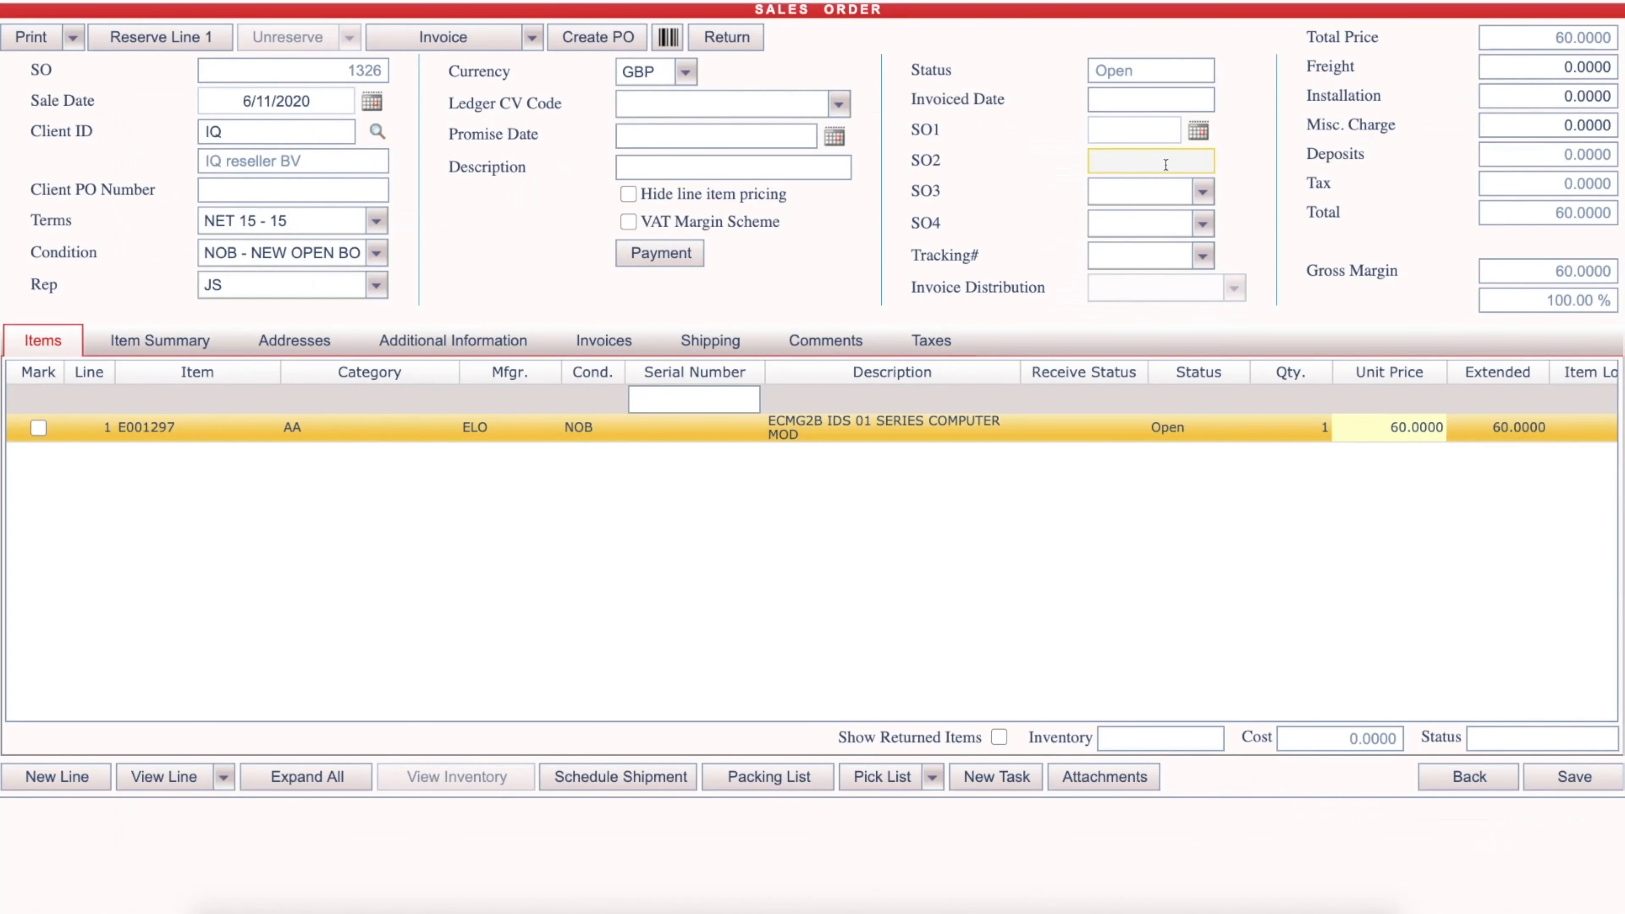
- Fill in SO1 with the date 6/19/2020 and SO2 with "test", and choose the blank option for SO3
left_click(1198, 132)
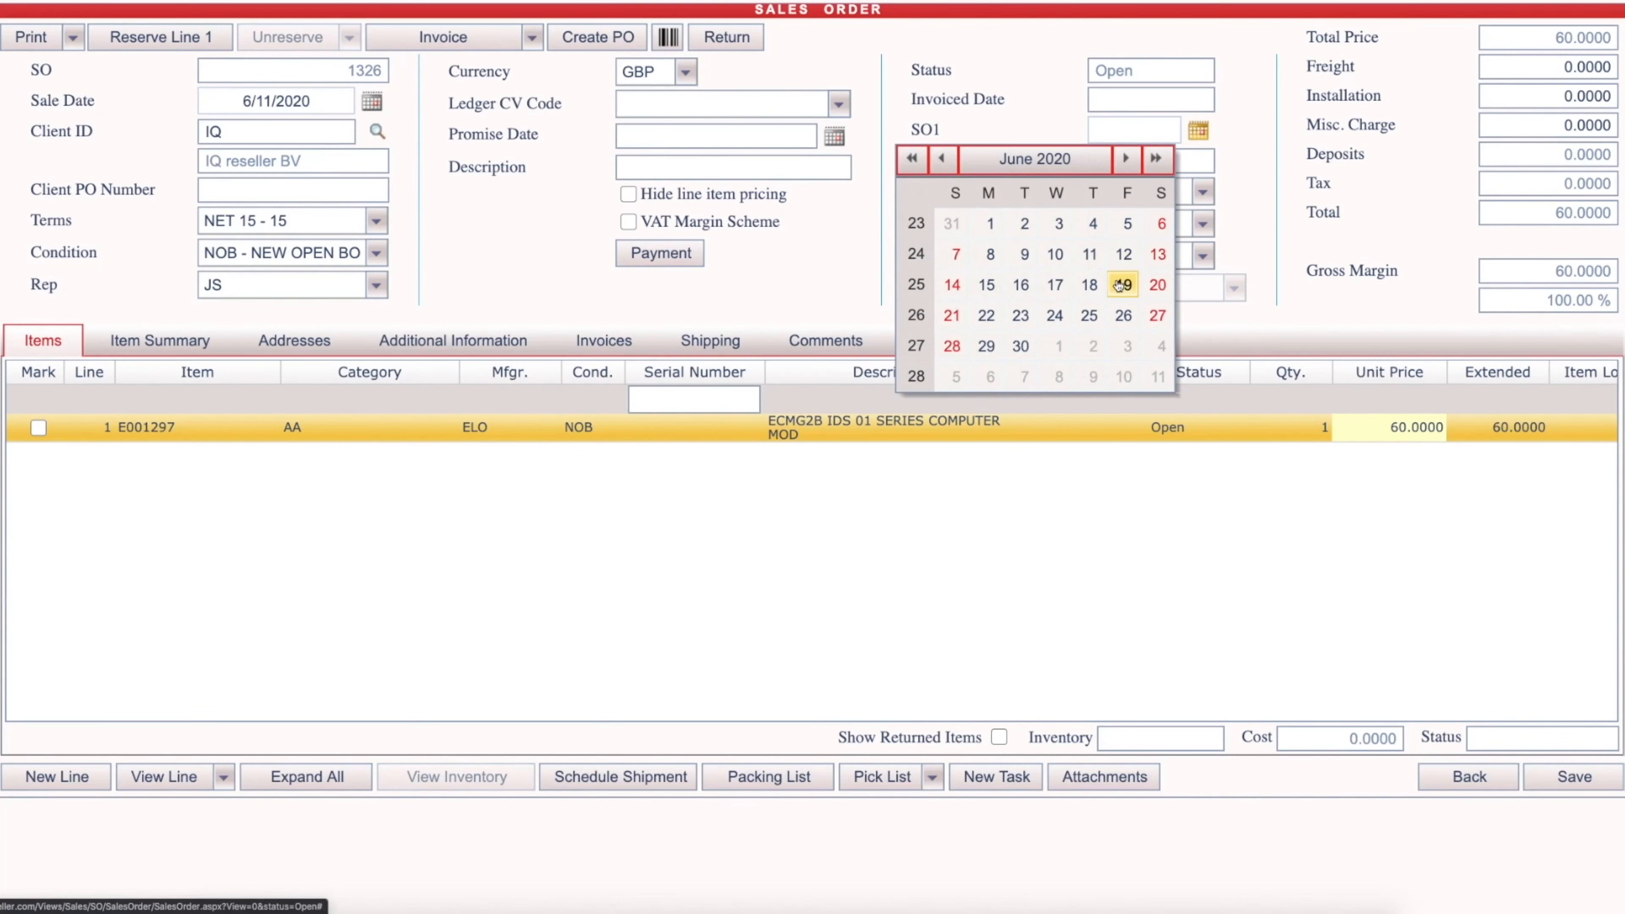
left_click(1116, 296)
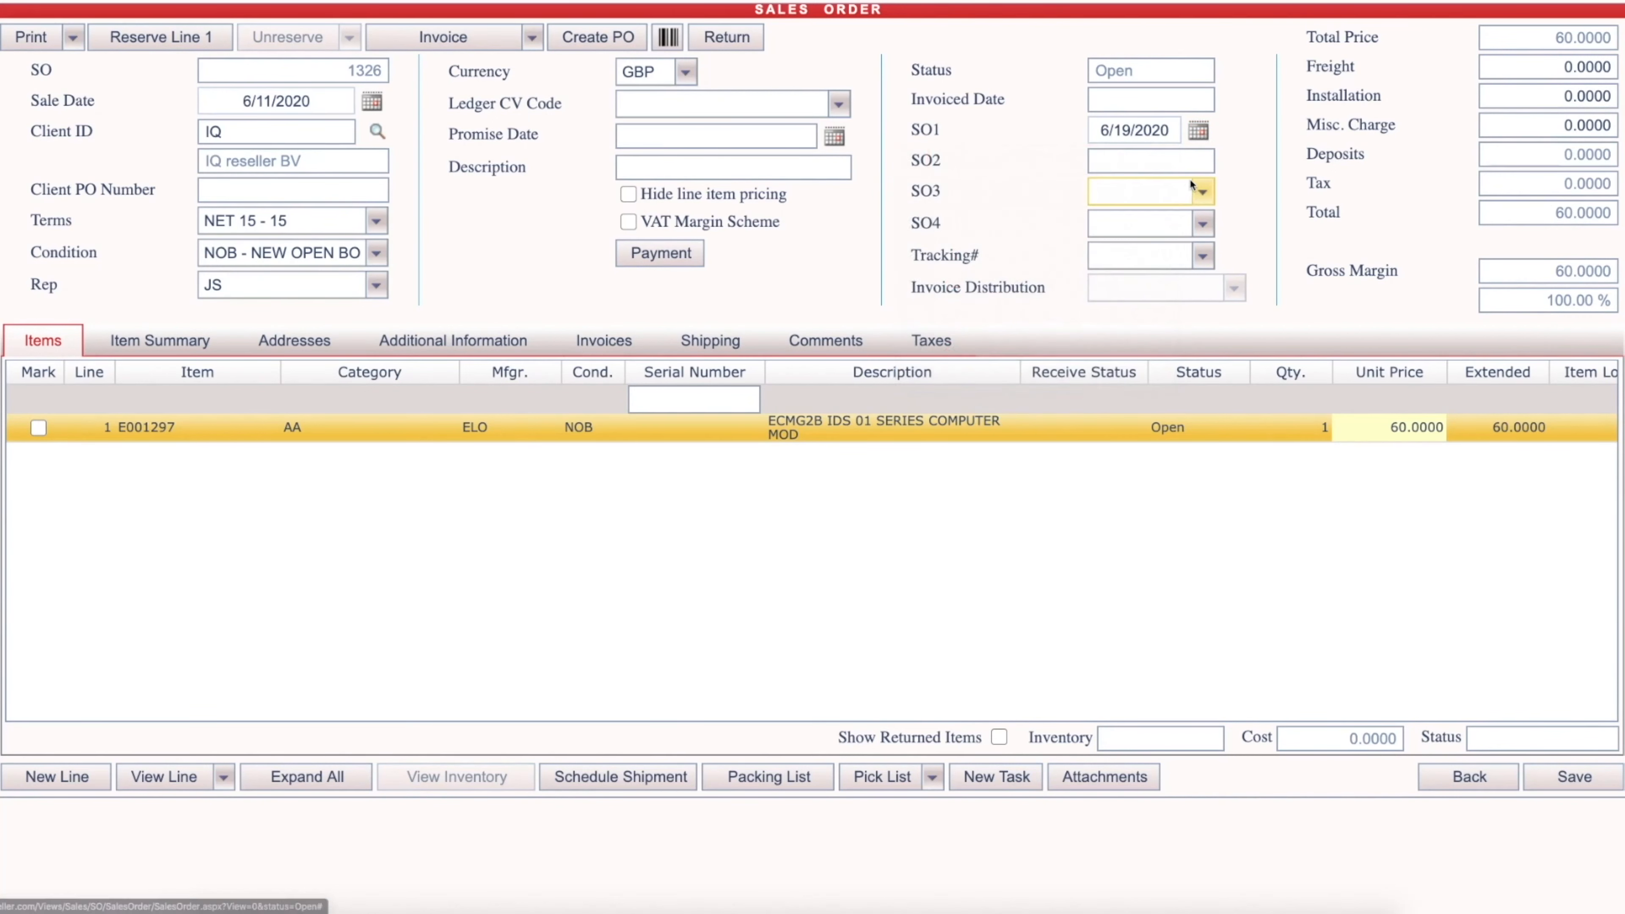
left_click(1197, 164)
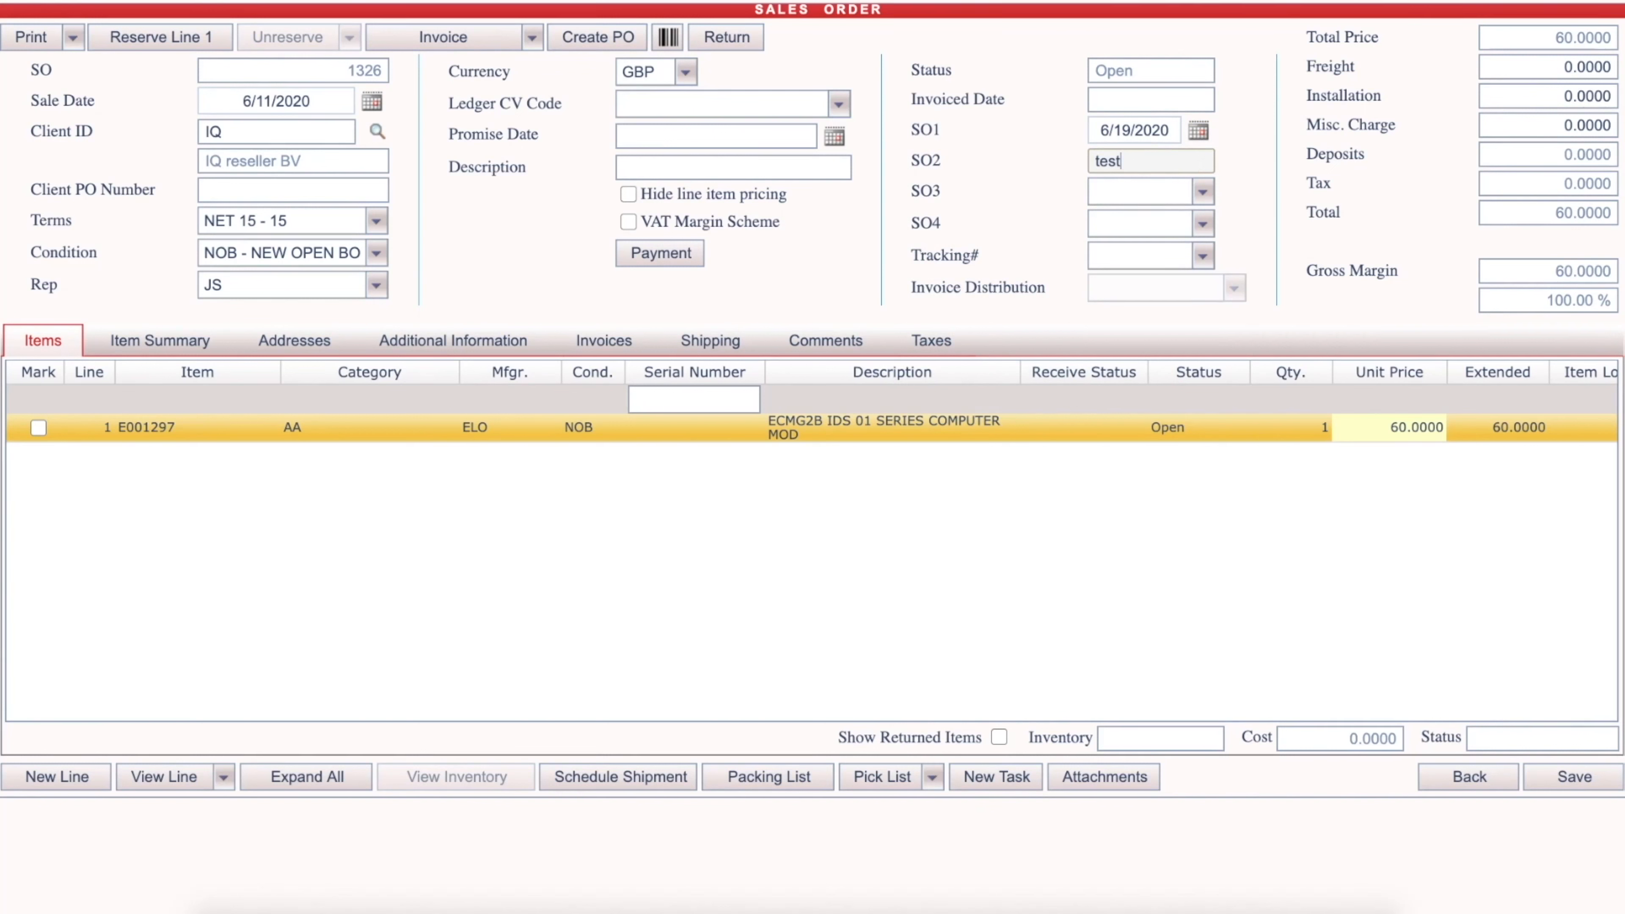
left_click(1201, 191)
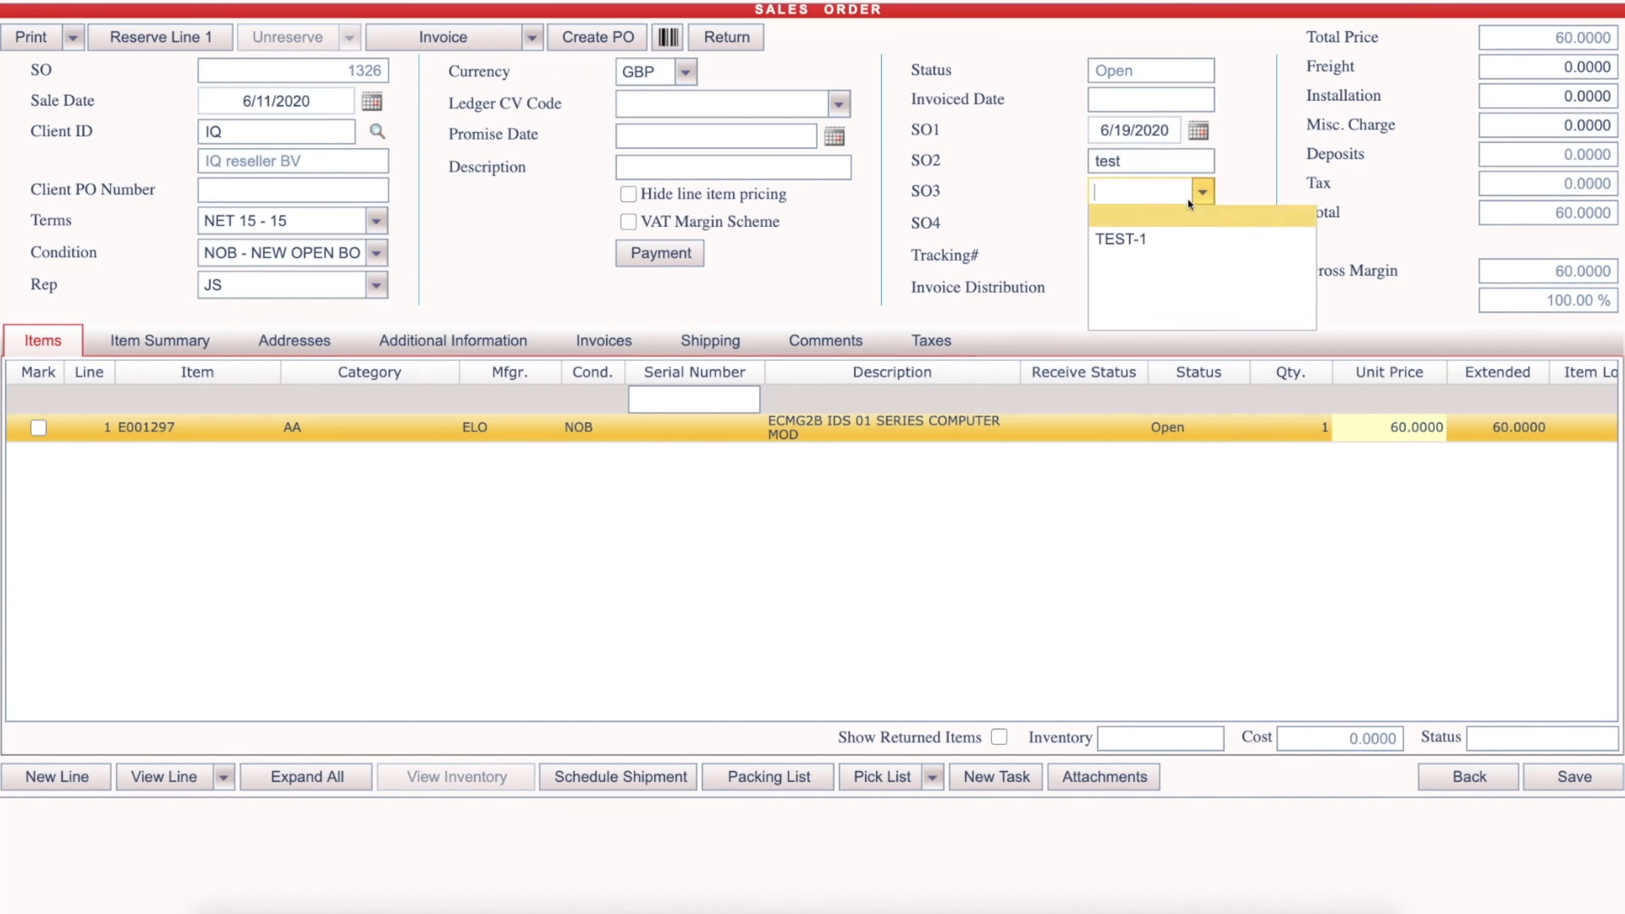
left_click(1187, 218)
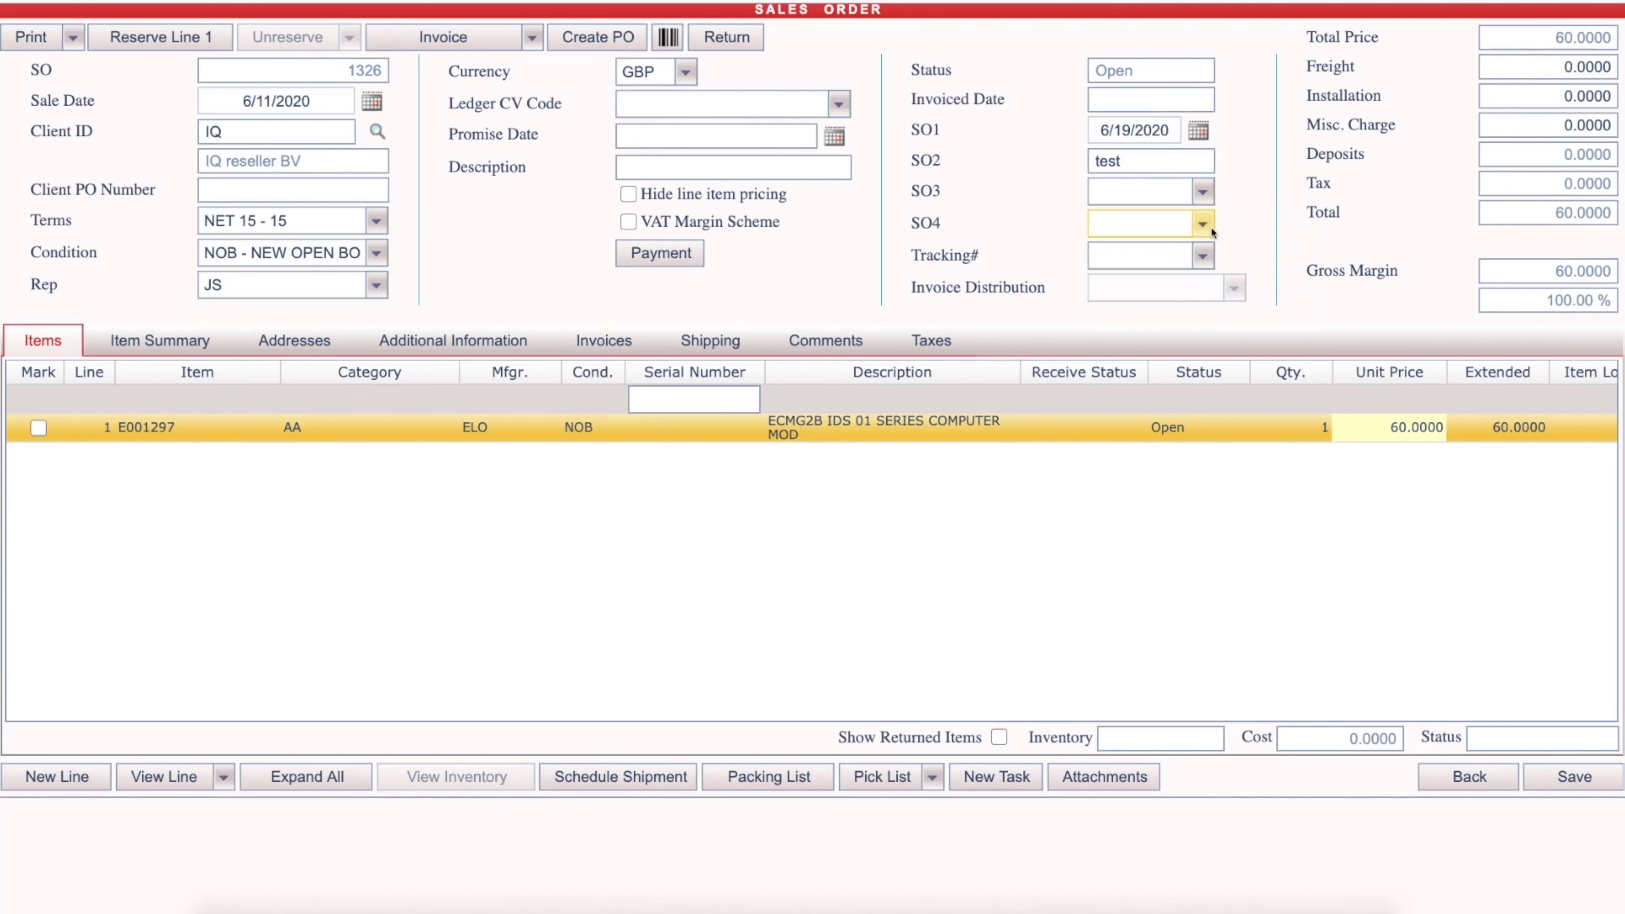
- Set the SO4 field to Newegg and open the choices for Tracking#
left_click(1202, 223)
left_click(1180, 301)
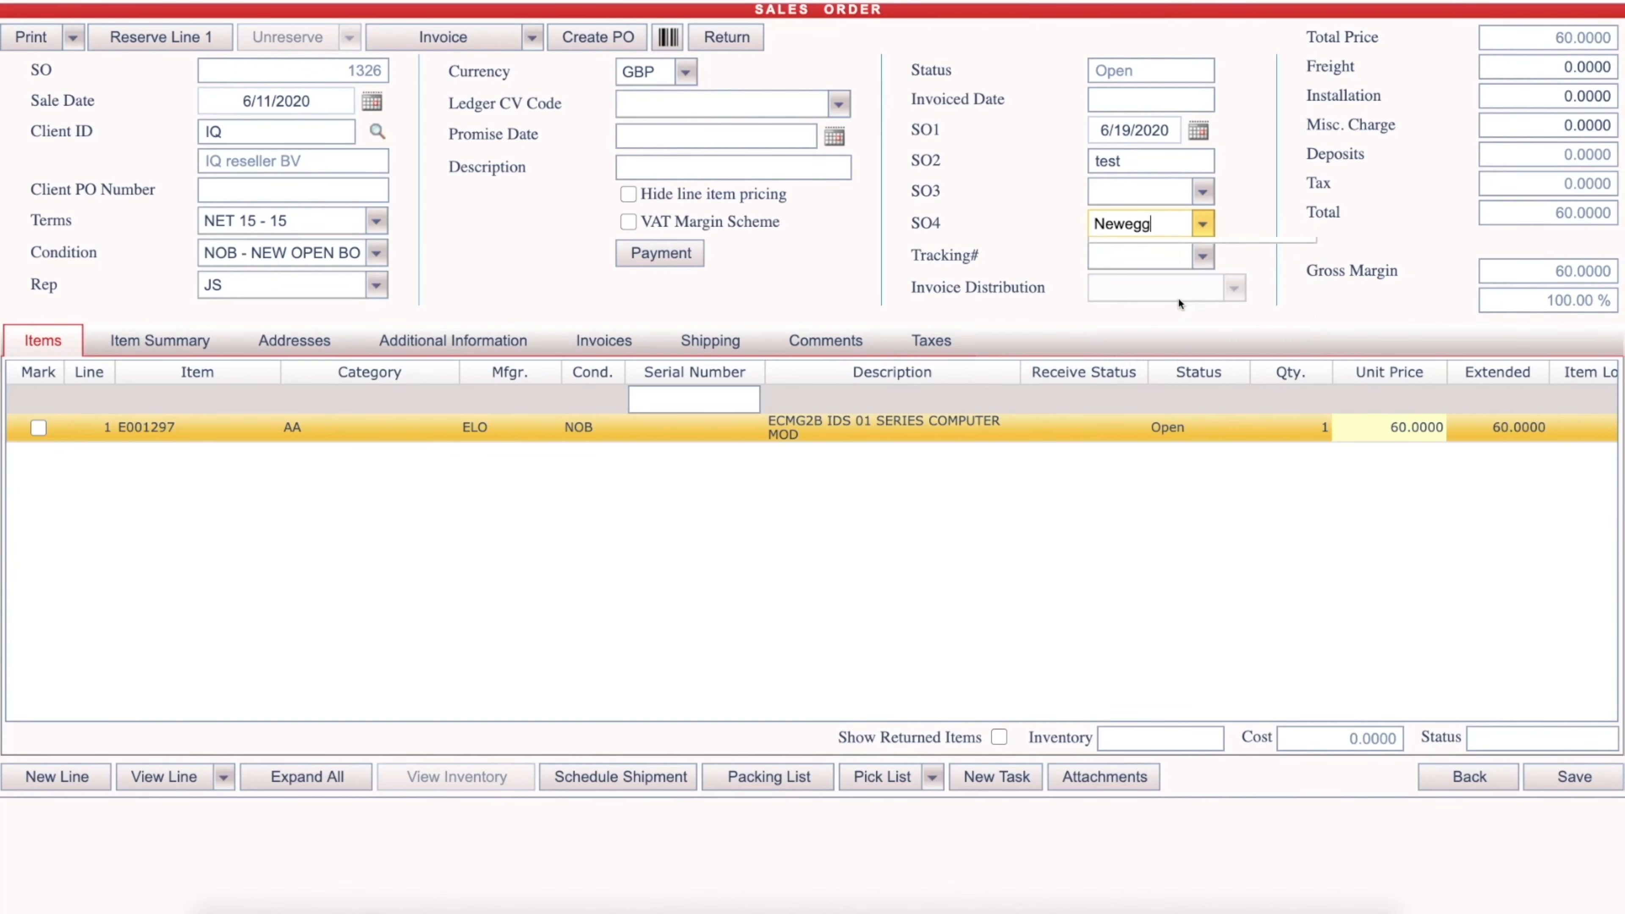
left_click(1168, 261)
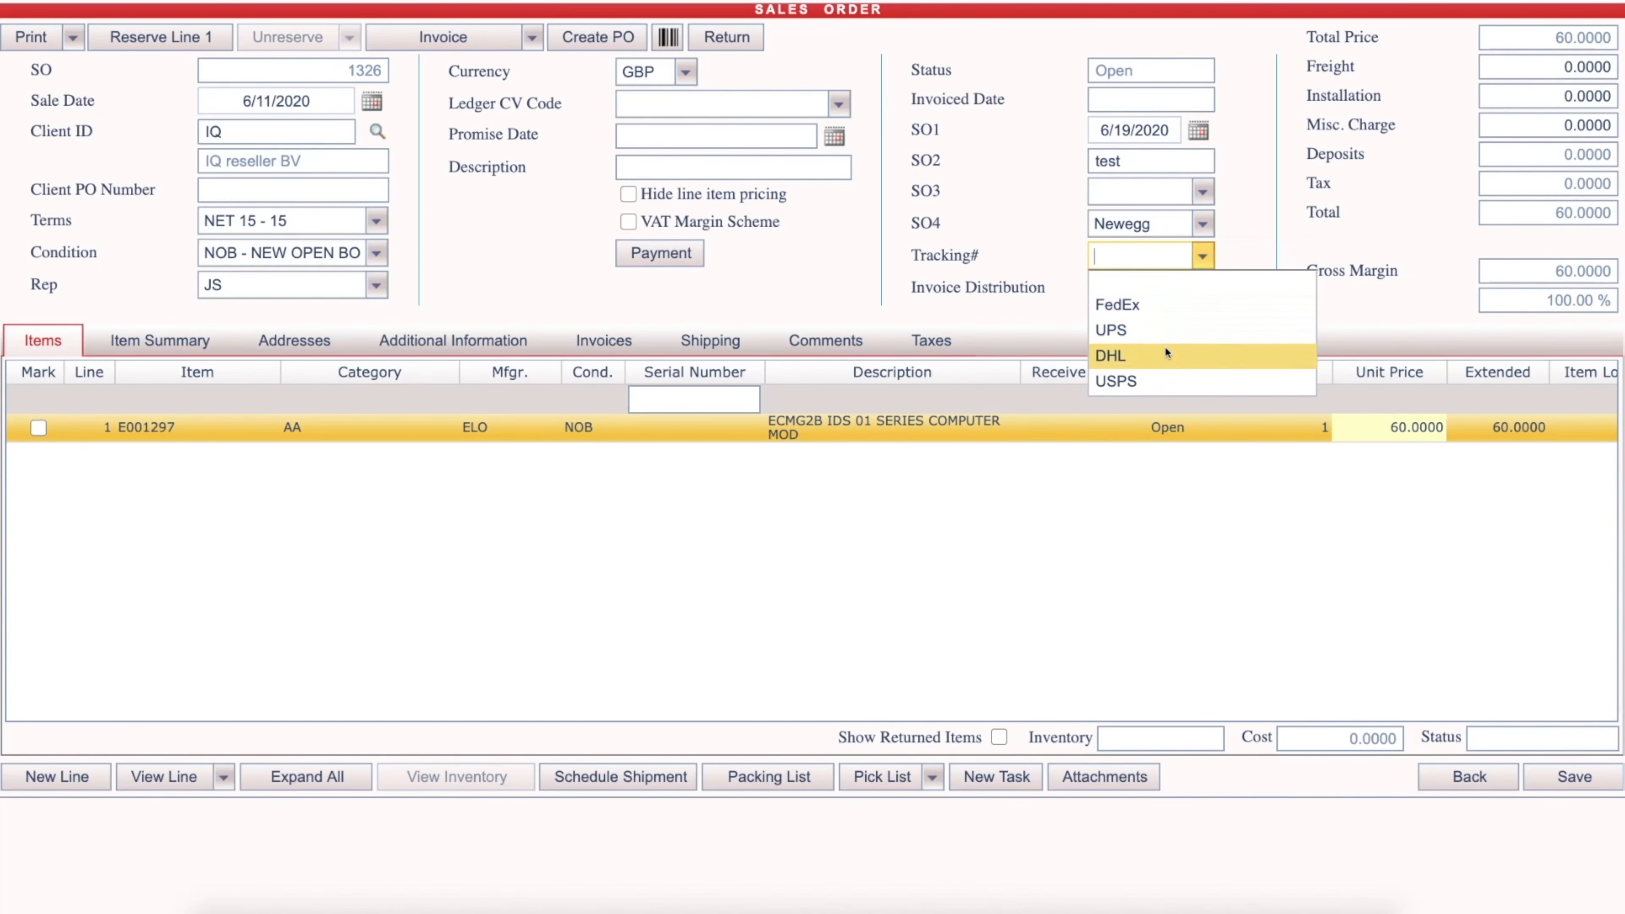